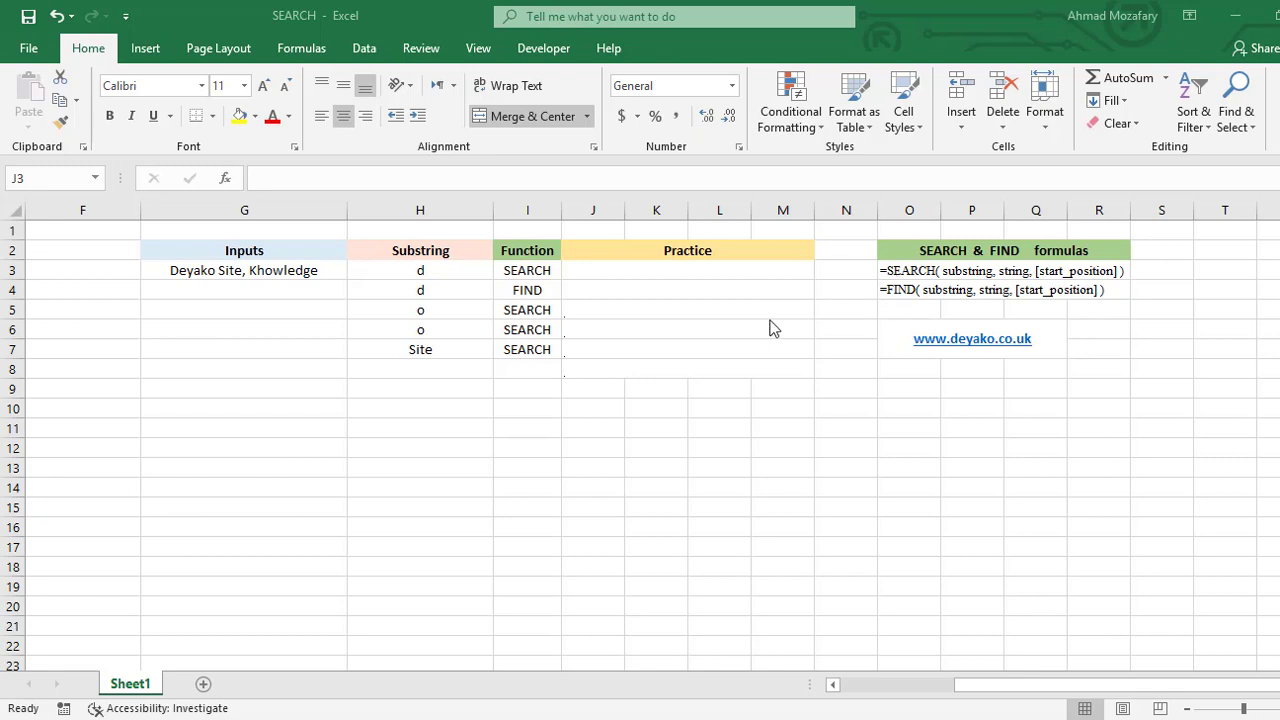
pyautogui.click(444, 278)
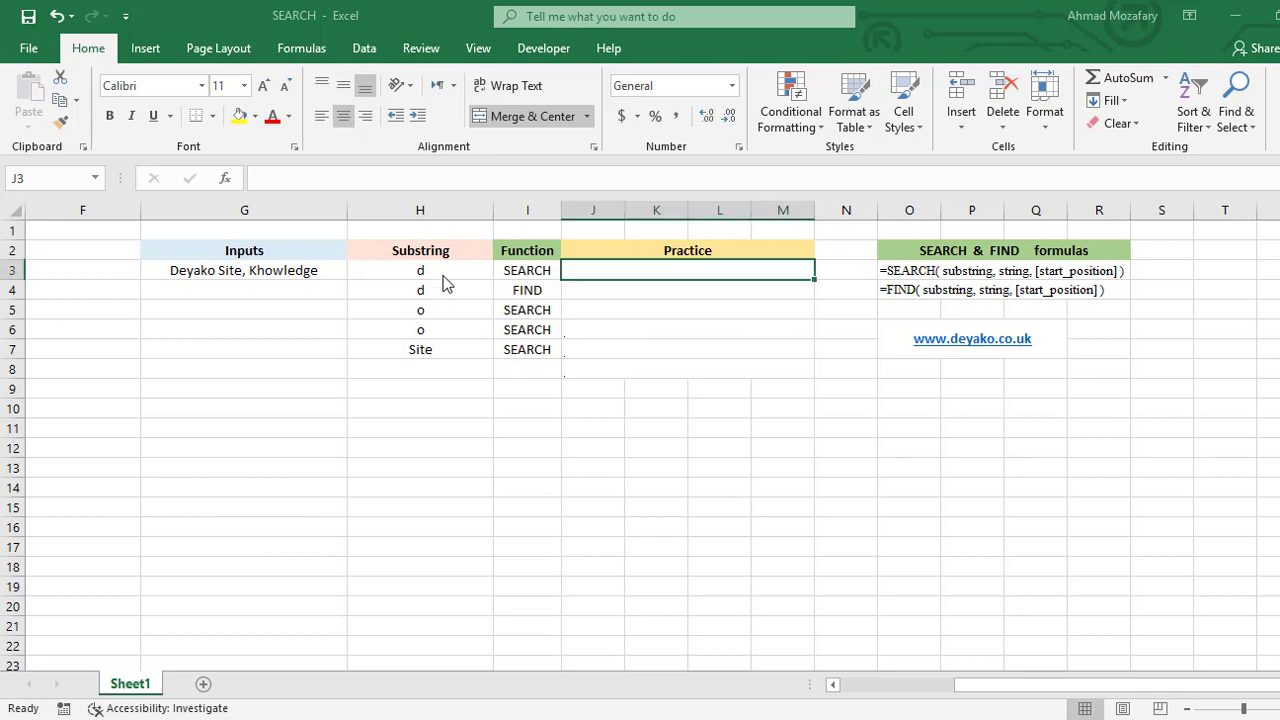
pyautogui.click(329, 278)
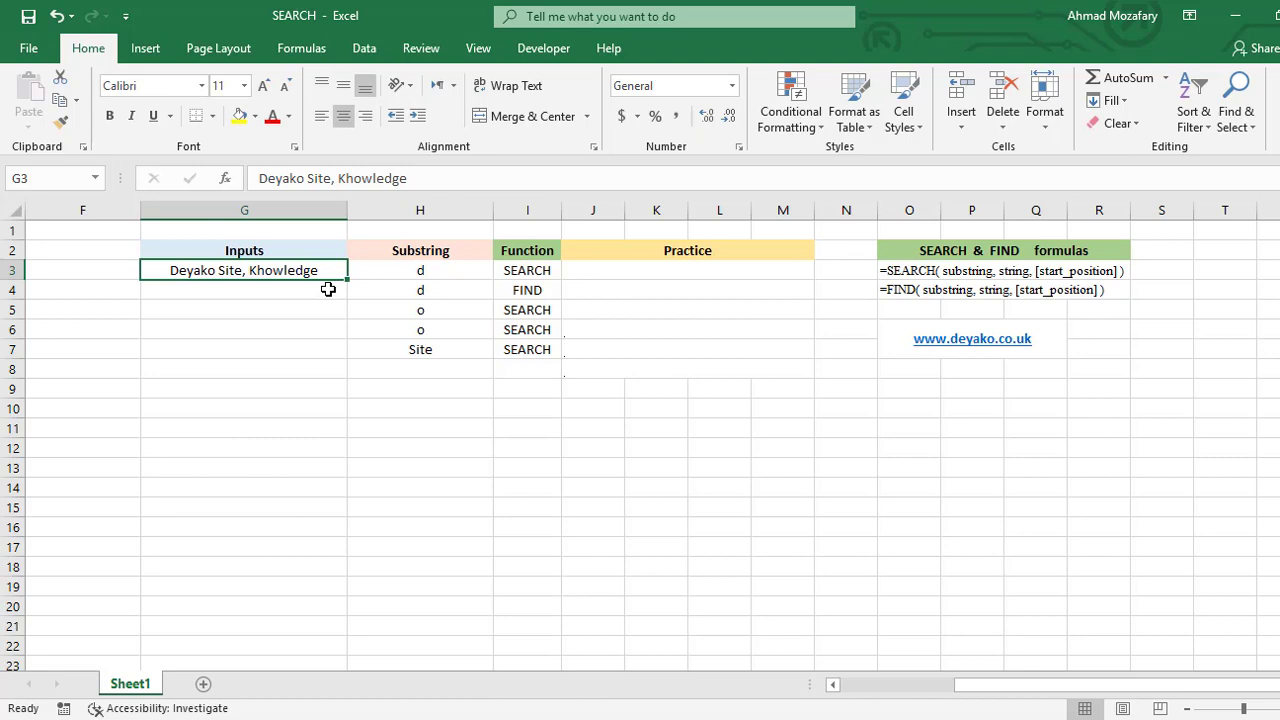
pyautogui.click(625, 274)
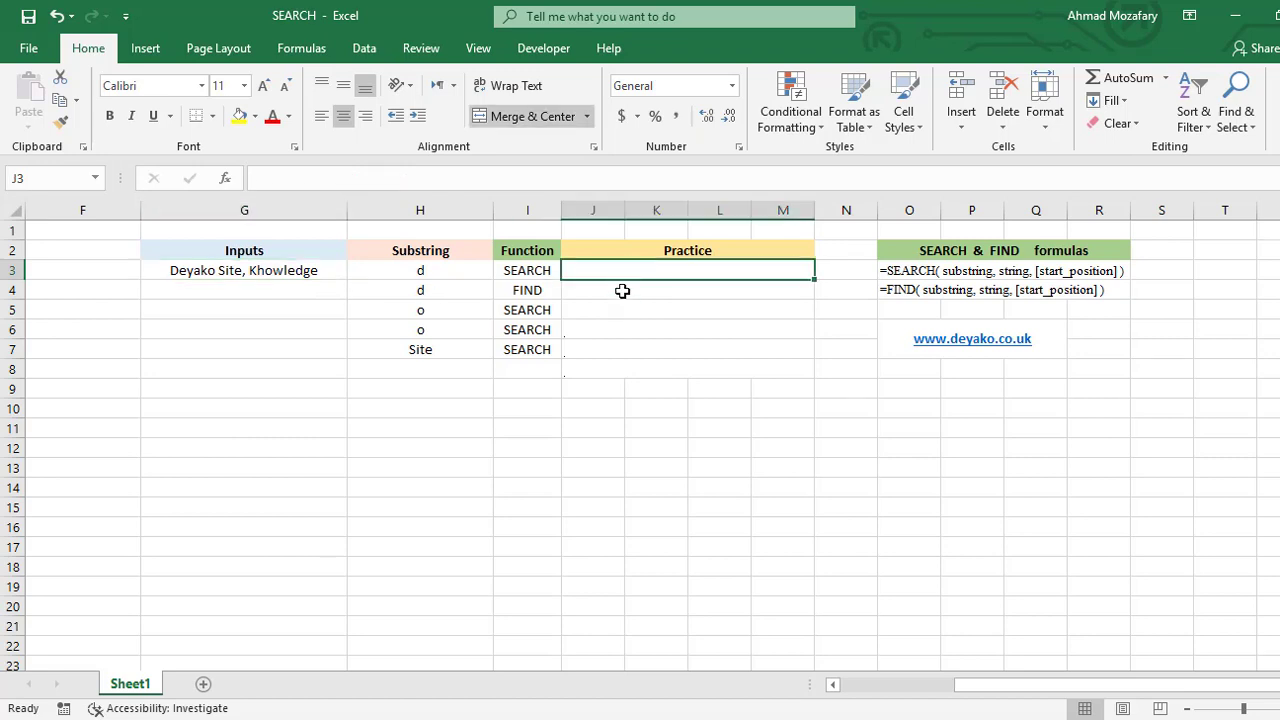
pyautogui.click(905, 298)
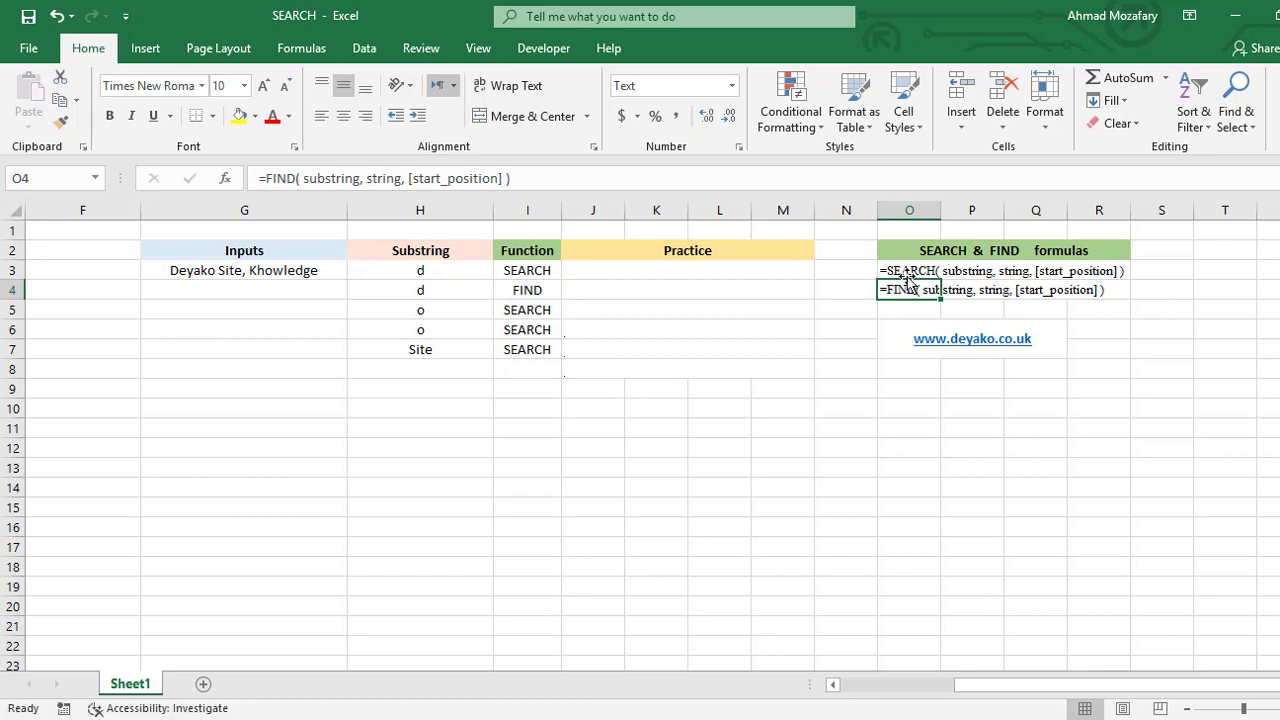
pyautogui.click(906, 274)
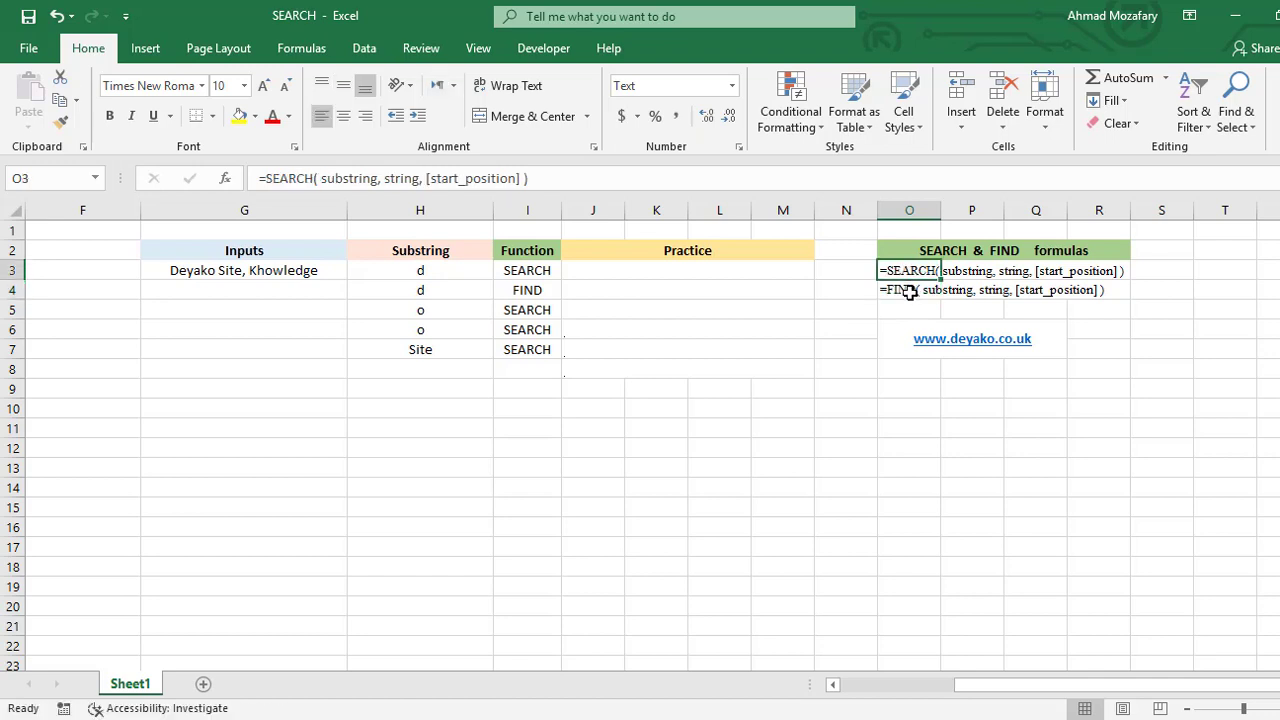
# - Enter the formula =SEARCH("d",G3) in cell J3 to locate the letter d in the input text, ignoring case
pyautogui.click(781, 273)
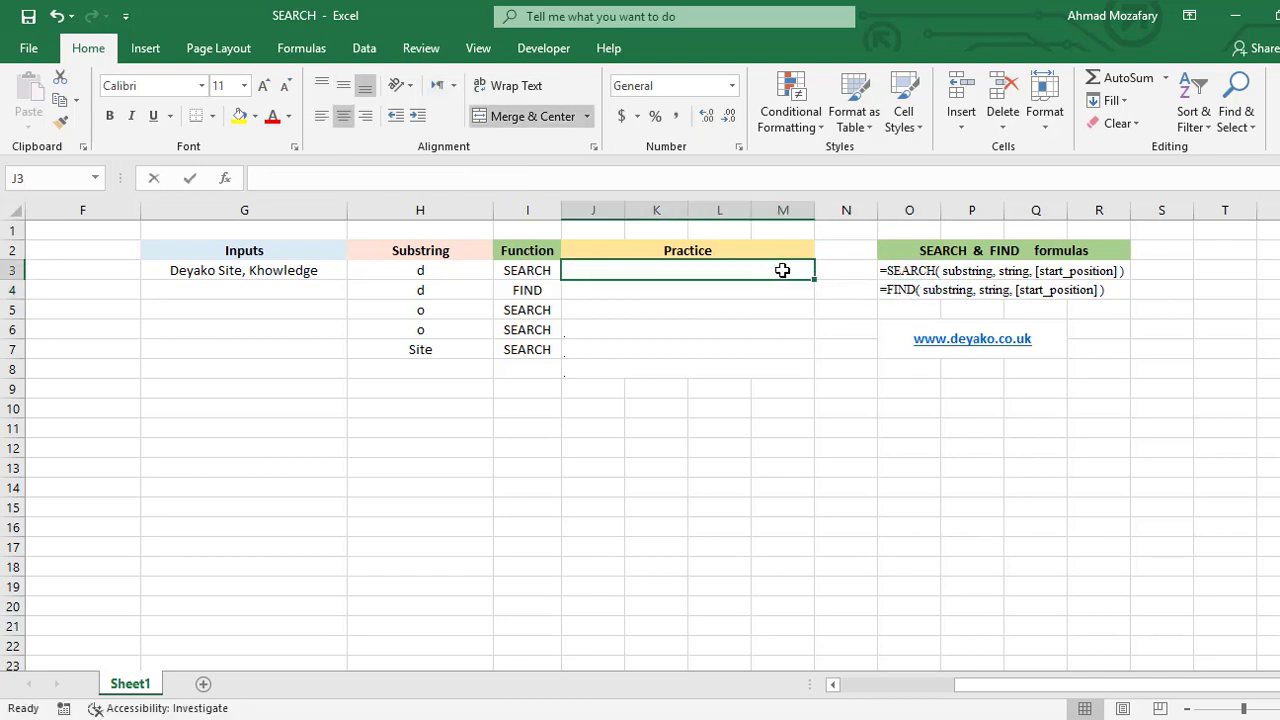
pyautogui.write('=search(')
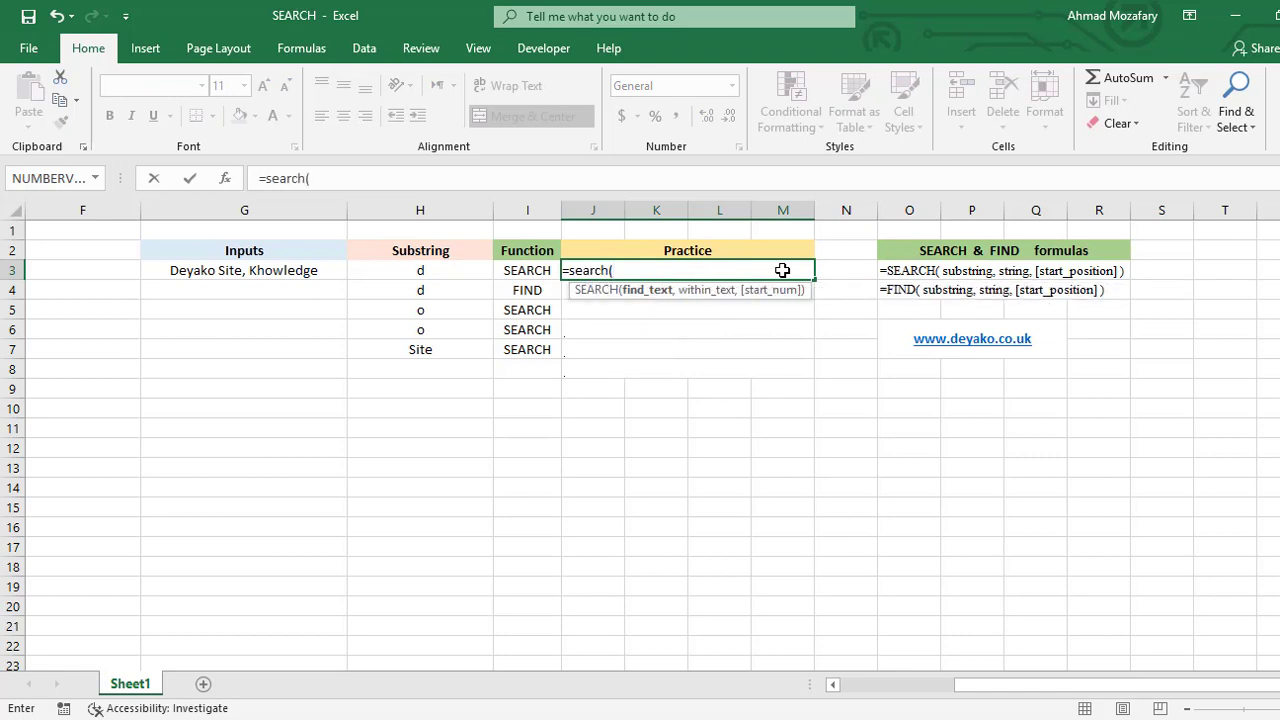
pyautogui.write('"d",')
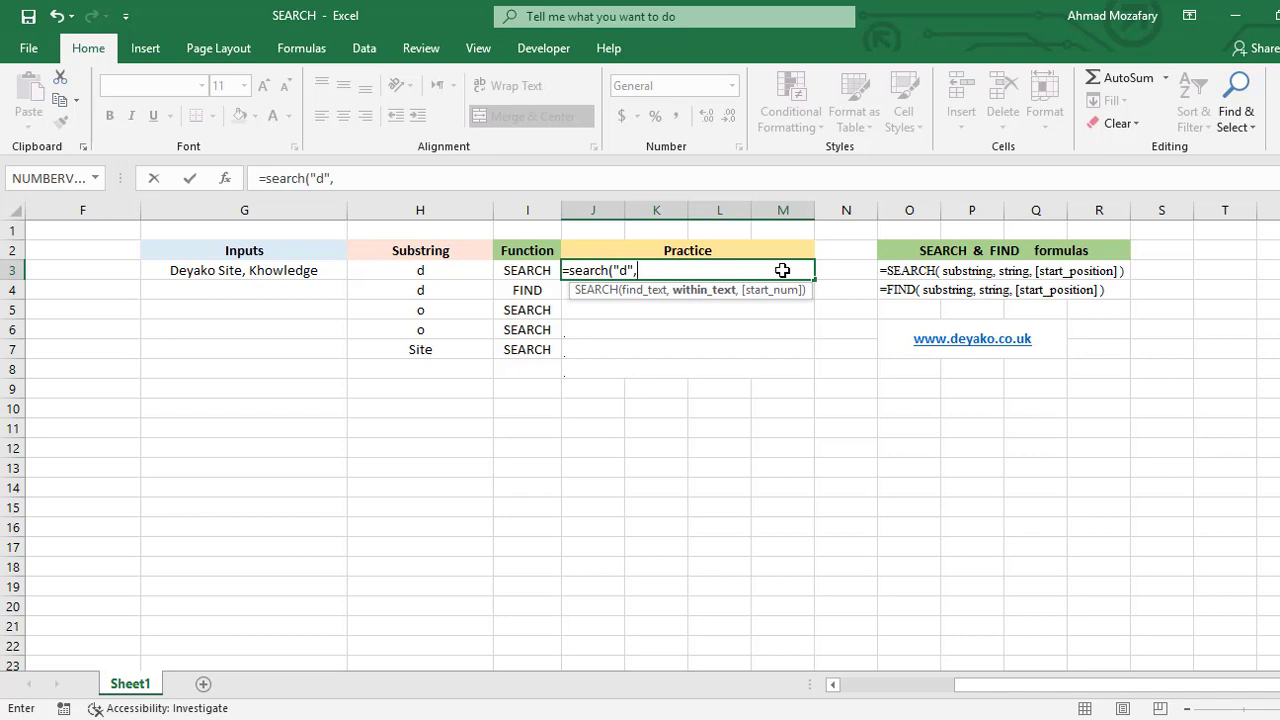
pyautogui.write('g3)')
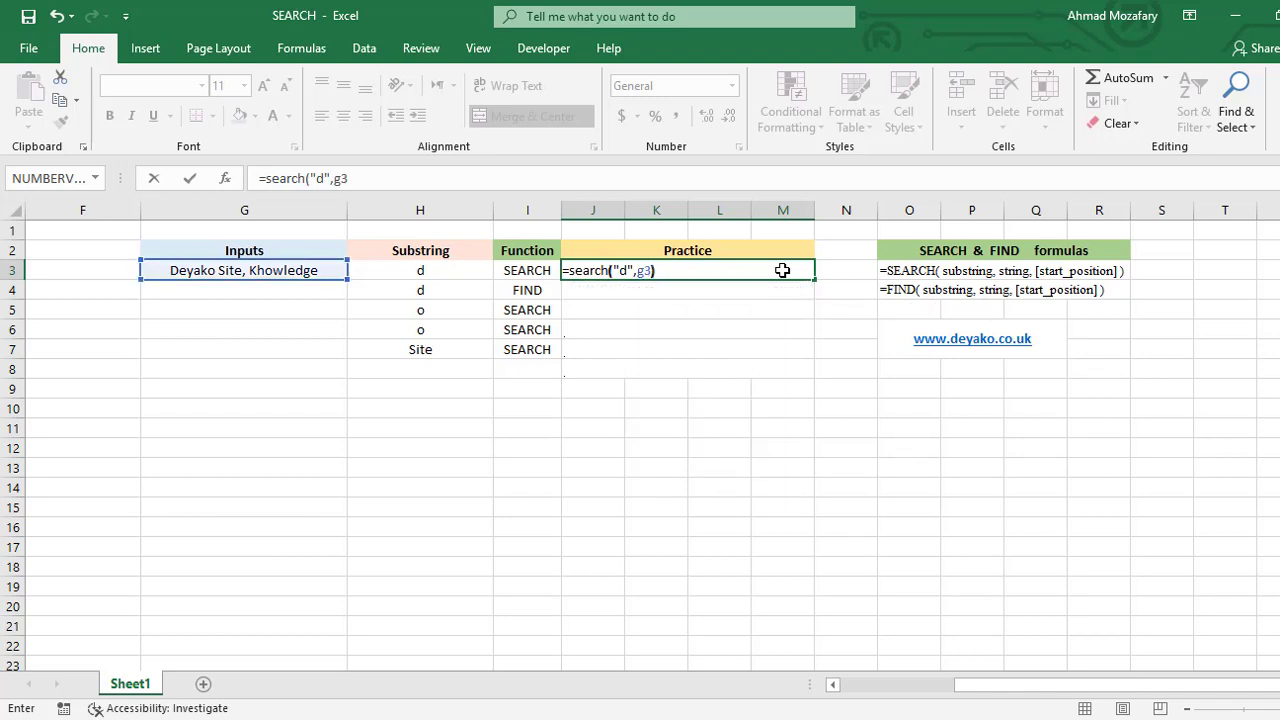
pyautogui.press('Return')
pyautogui.click(734, 270)
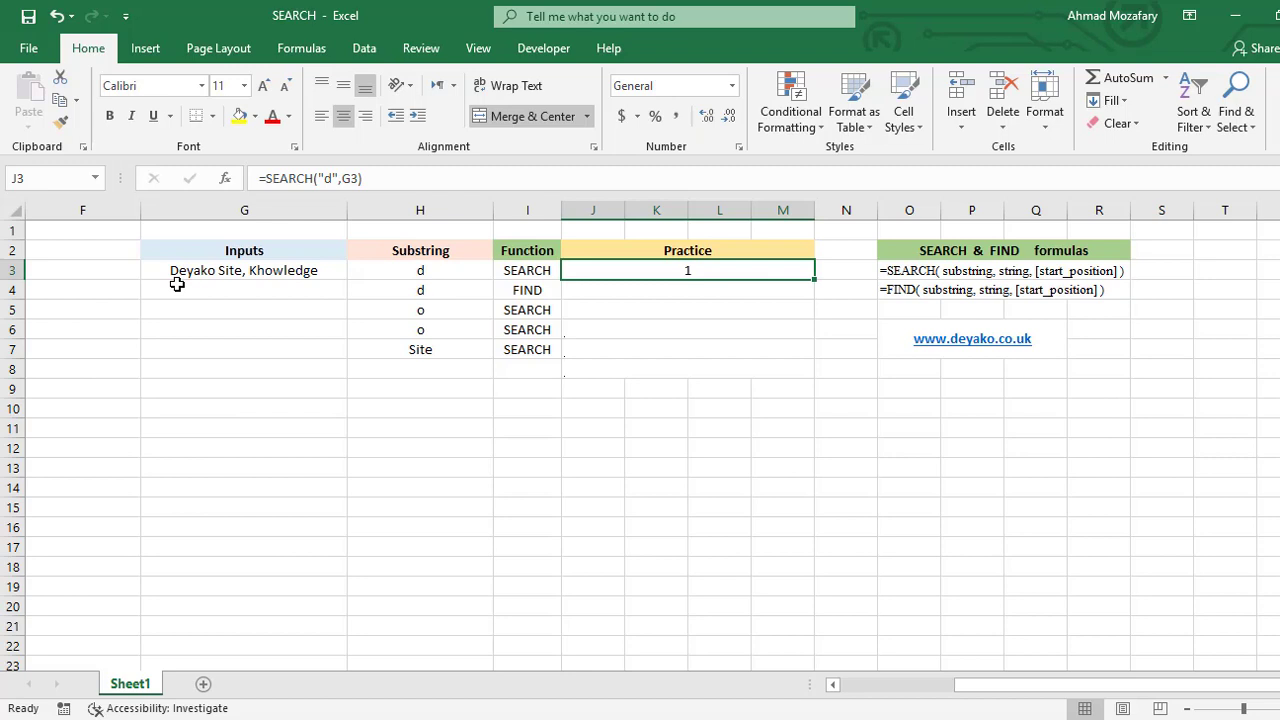
# - Enter the formula =FIND("d",G3) in cell J4 to locate the lowercase d in the input text
pyautogui.click(615, 291)
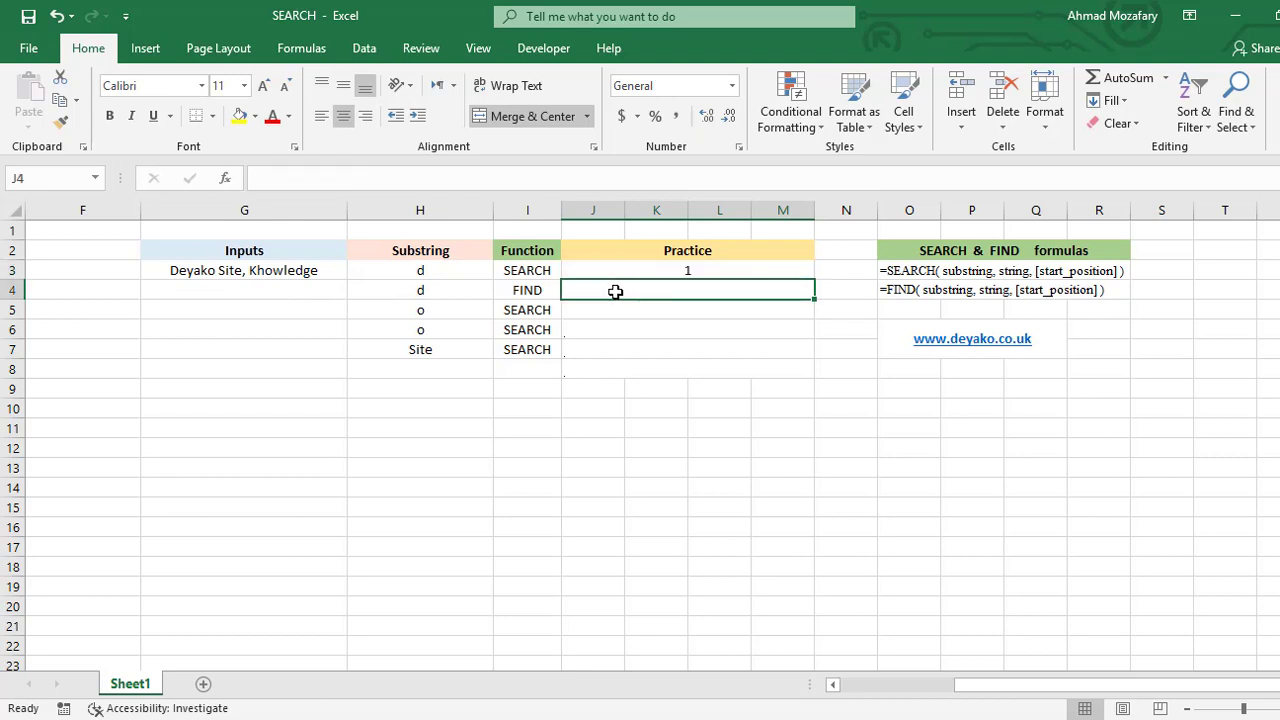
pyautogui.write('=fi')
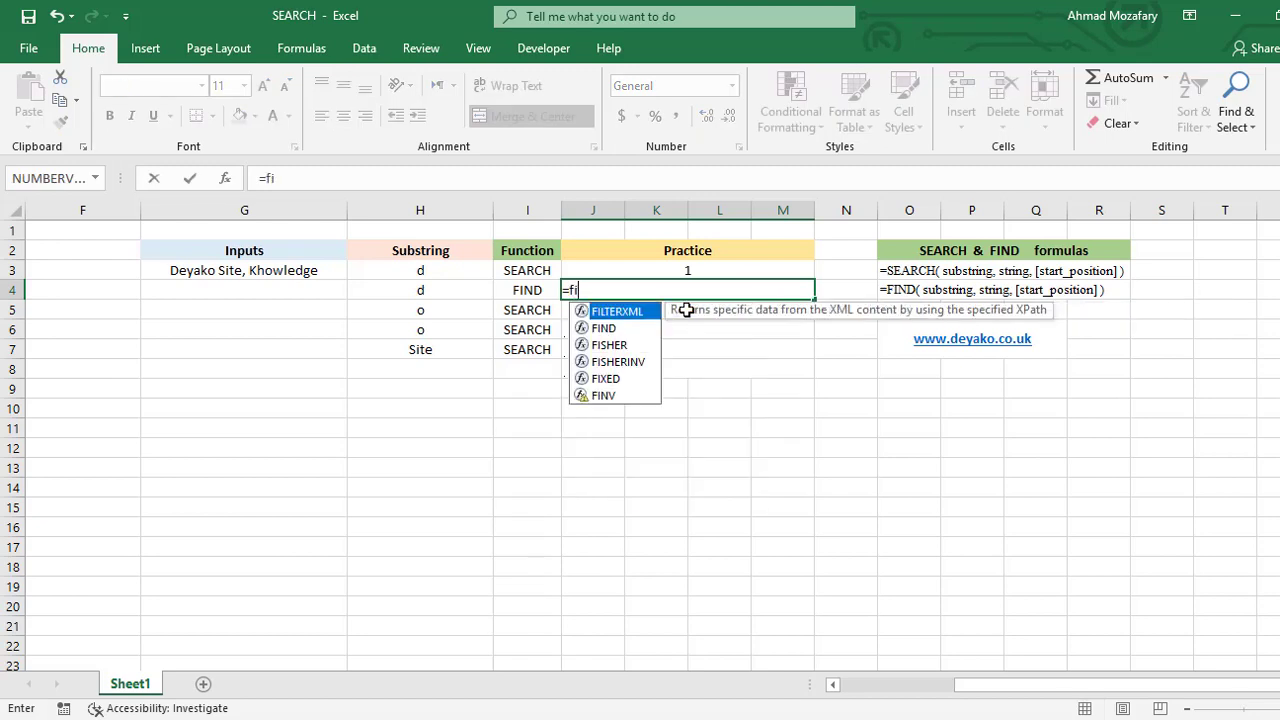
pyautogui.write('nd(')
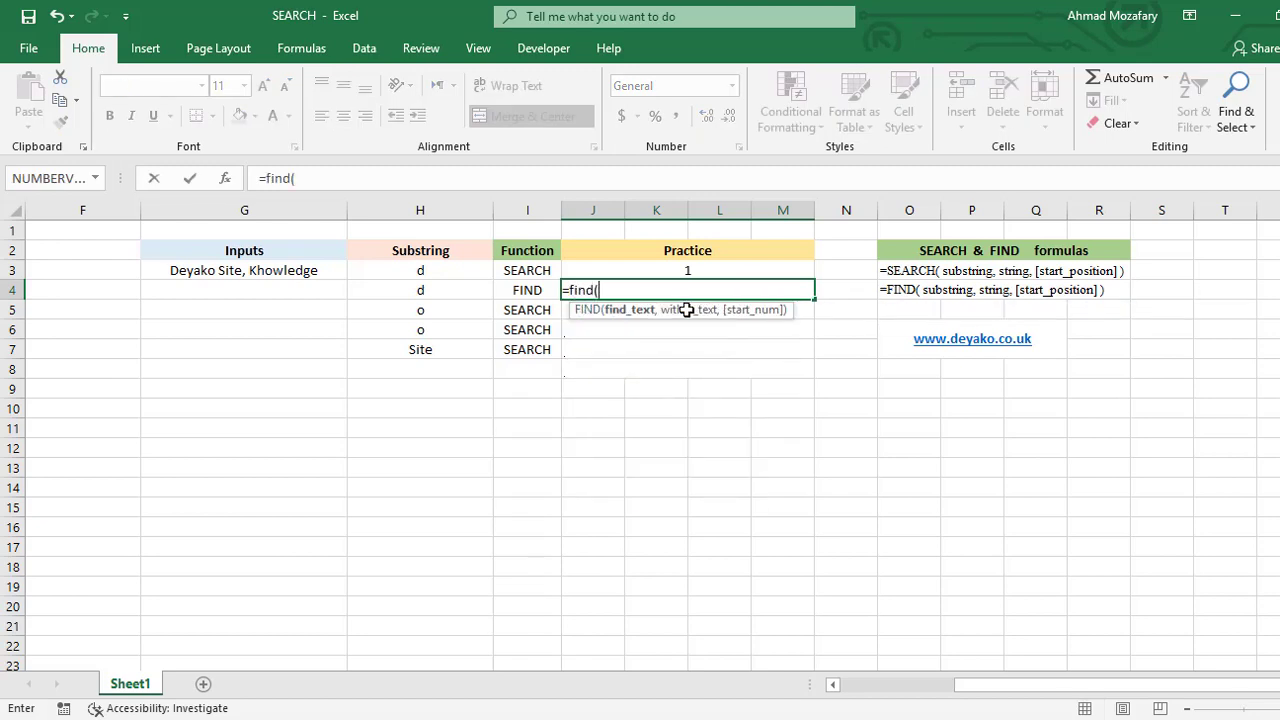
pyautogui.write("'d")
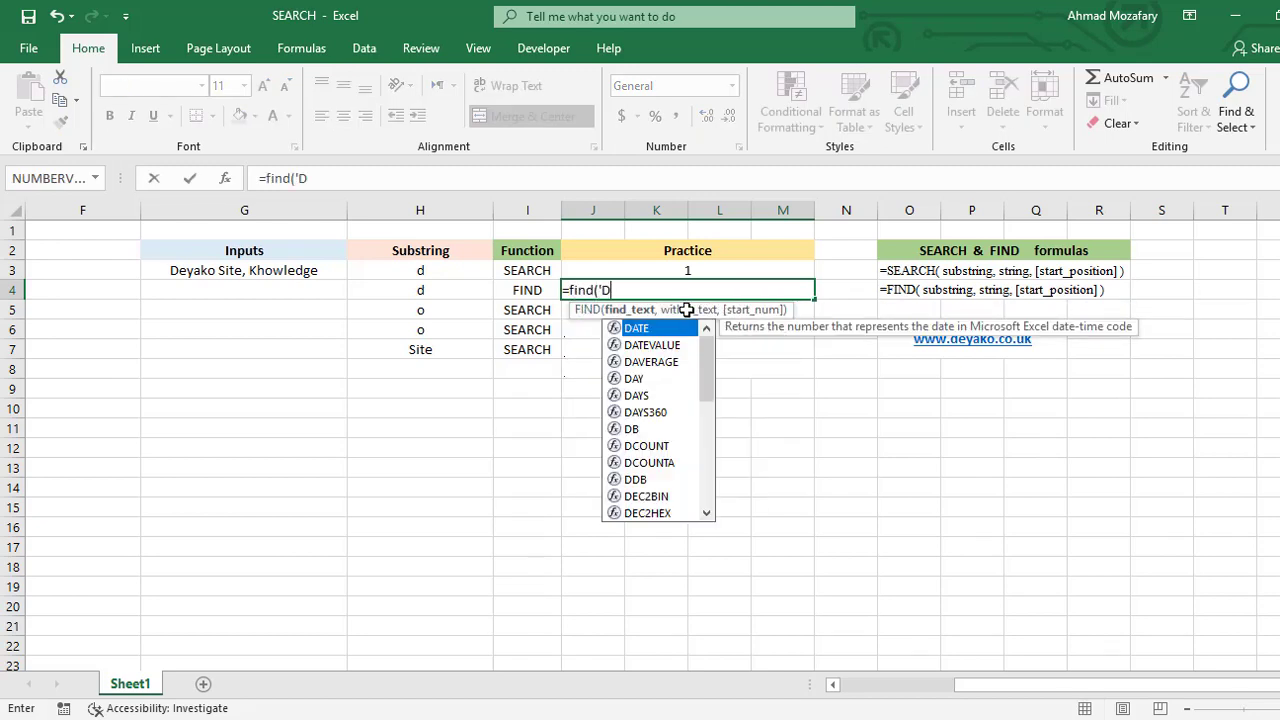
pyautogui.press('BackSpace')
pyautogui.write('"d')
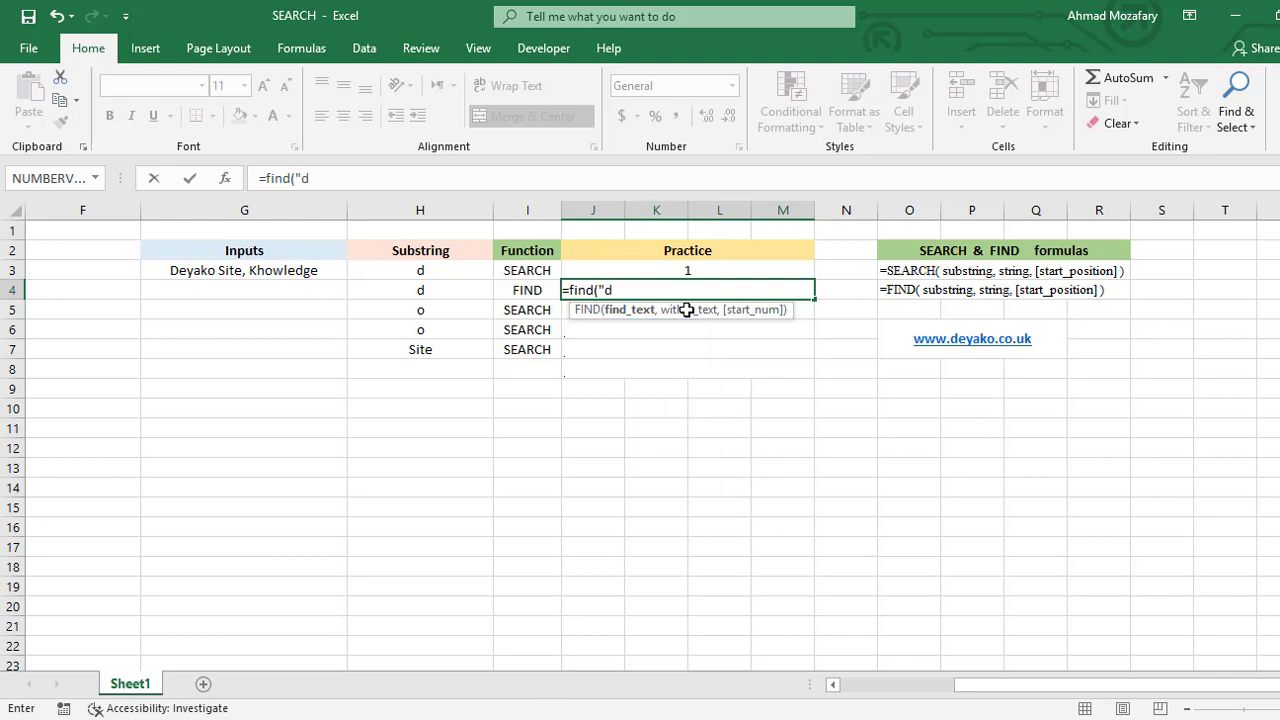
pyautogui.write('",')
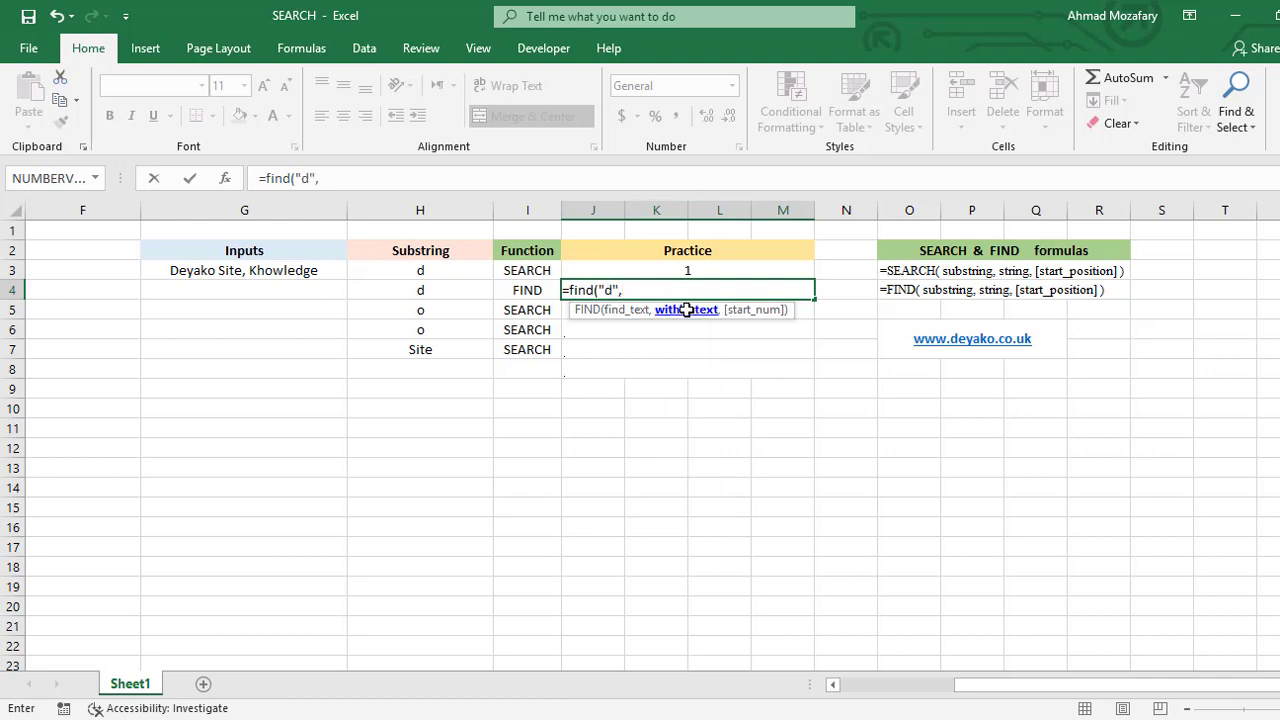
pyautogui.write('g3)')
pyautogui.press('Return')
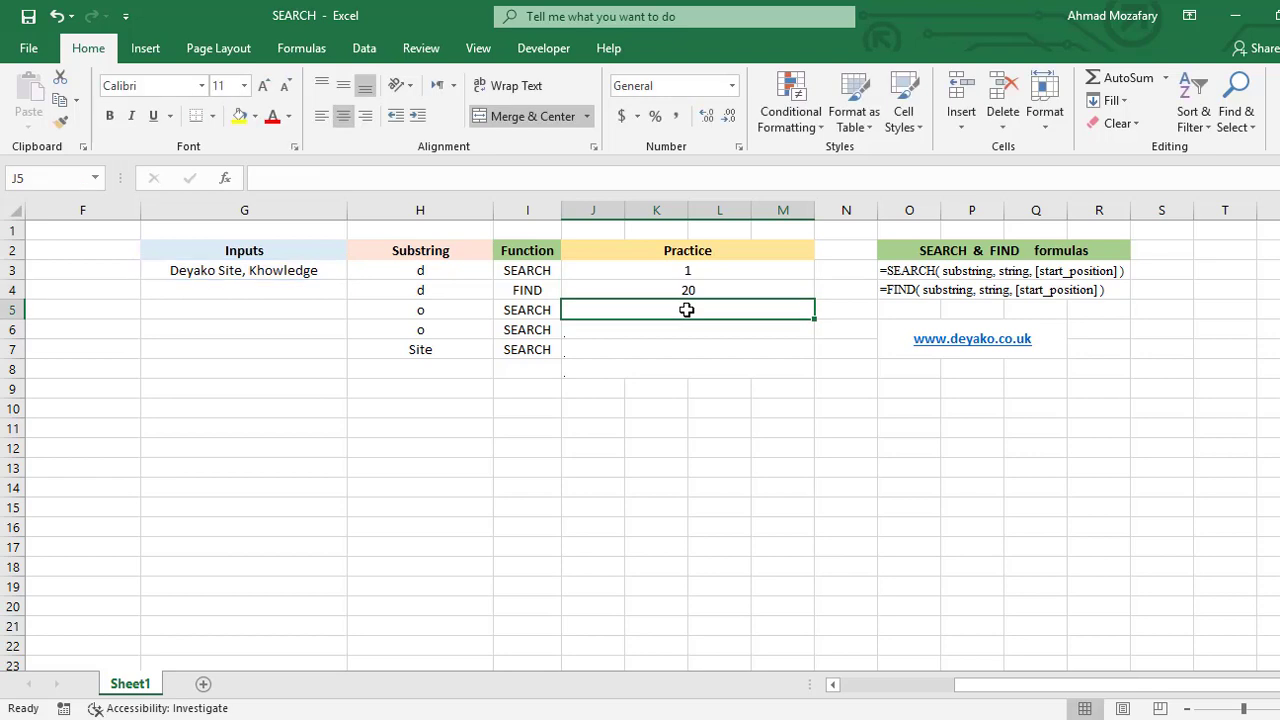
pyautogui.click(716, 288)
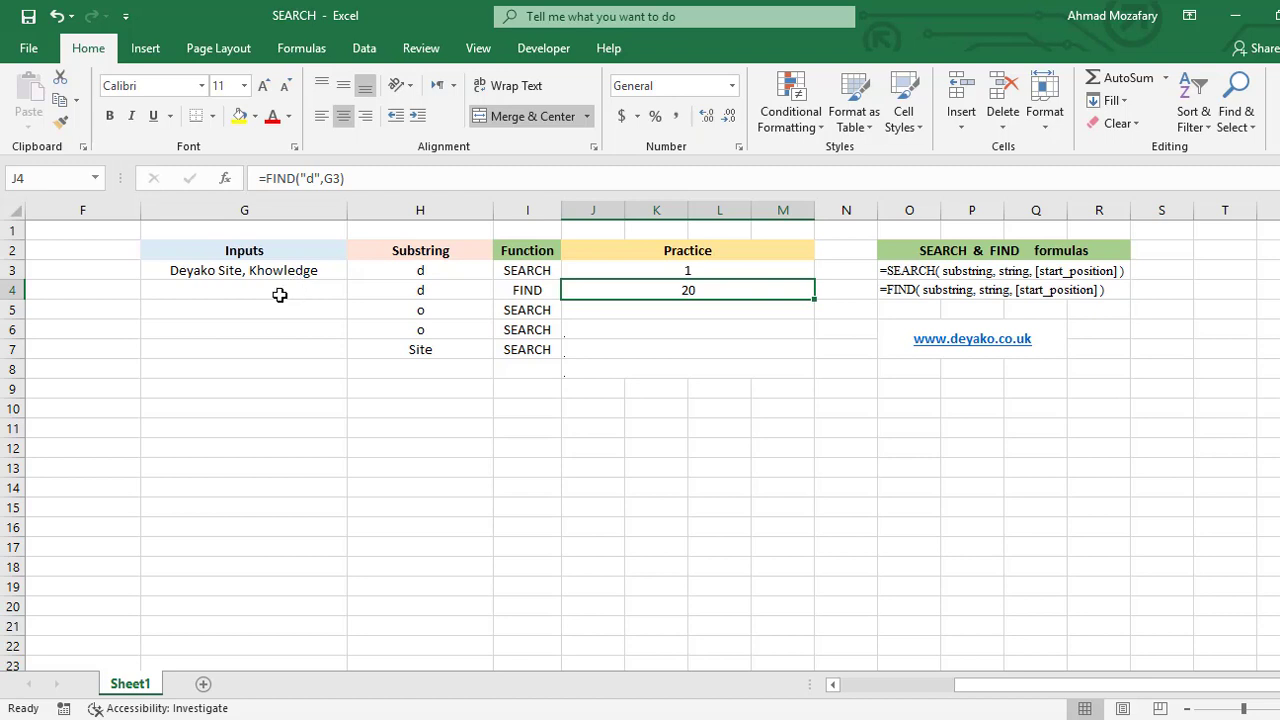
pyautogui.click(248, 284)
pyautogui.click(250, 276)
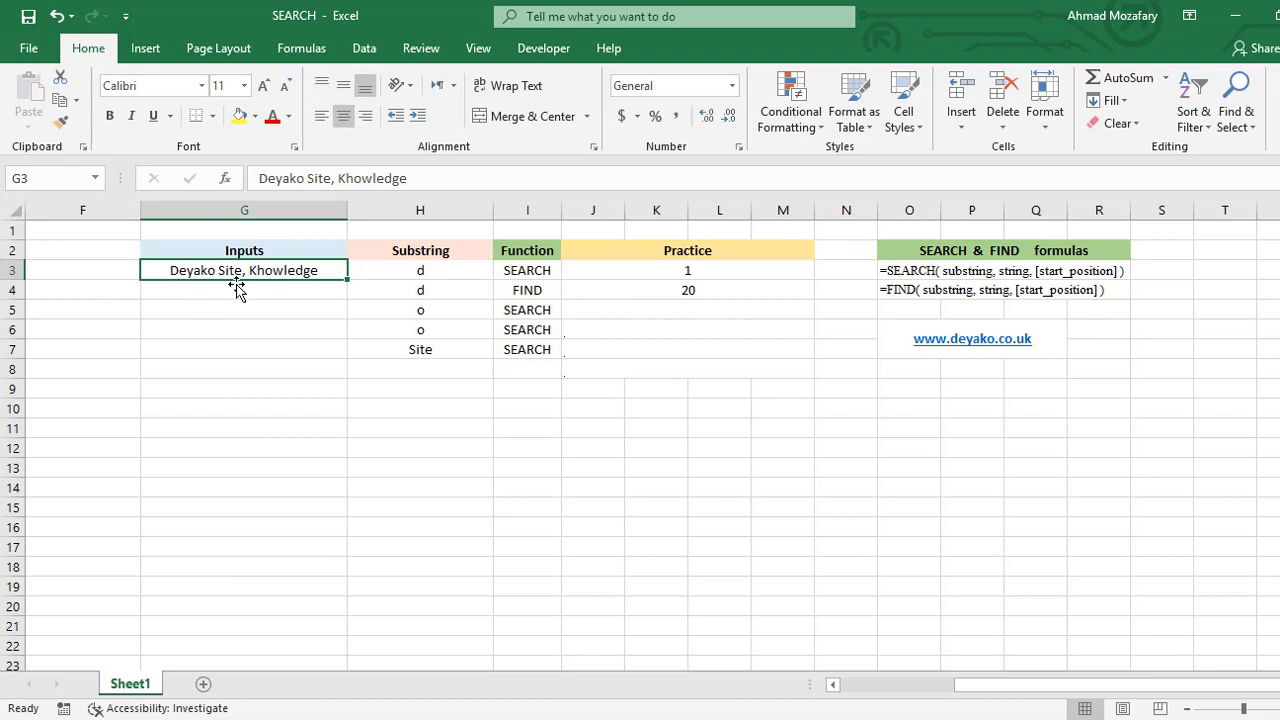
# - Enter the formula =SEARCH("o",G3) in cell J5 to locate the first letter o in the input text
pyautogui.click(598, 310)
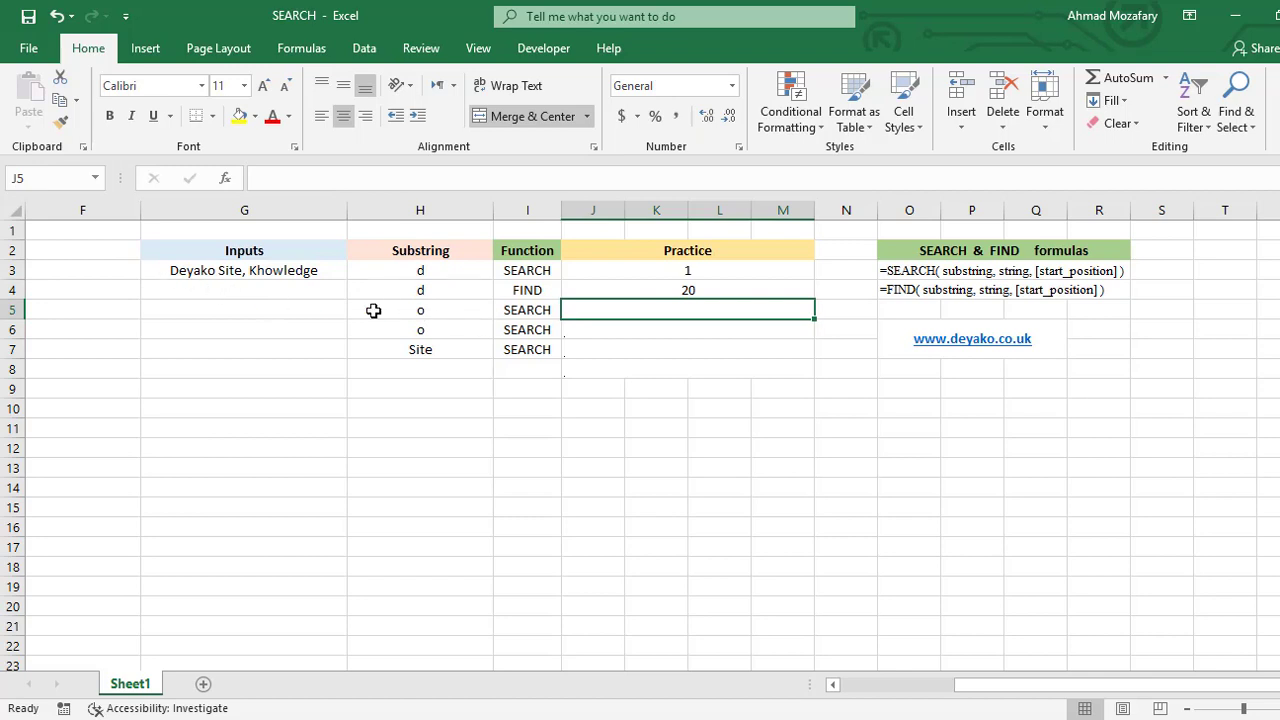
pyautogui.write('=s')
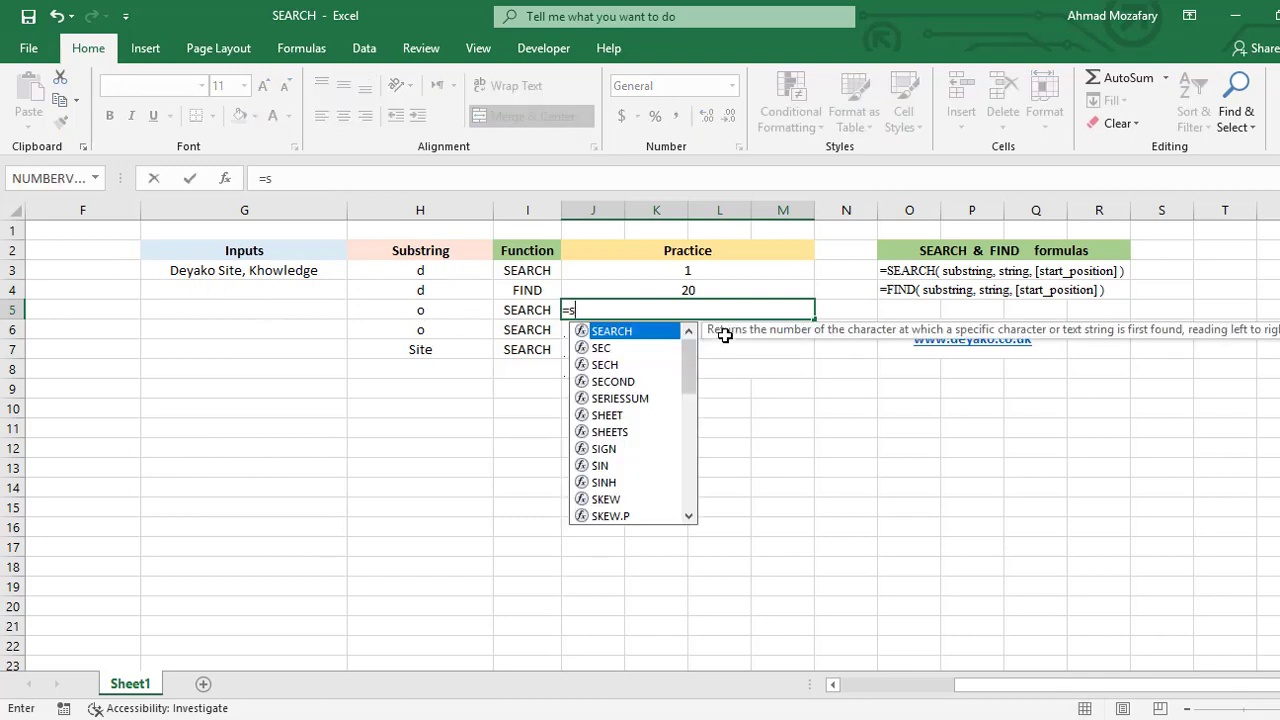
pyautogui.write('earch(')
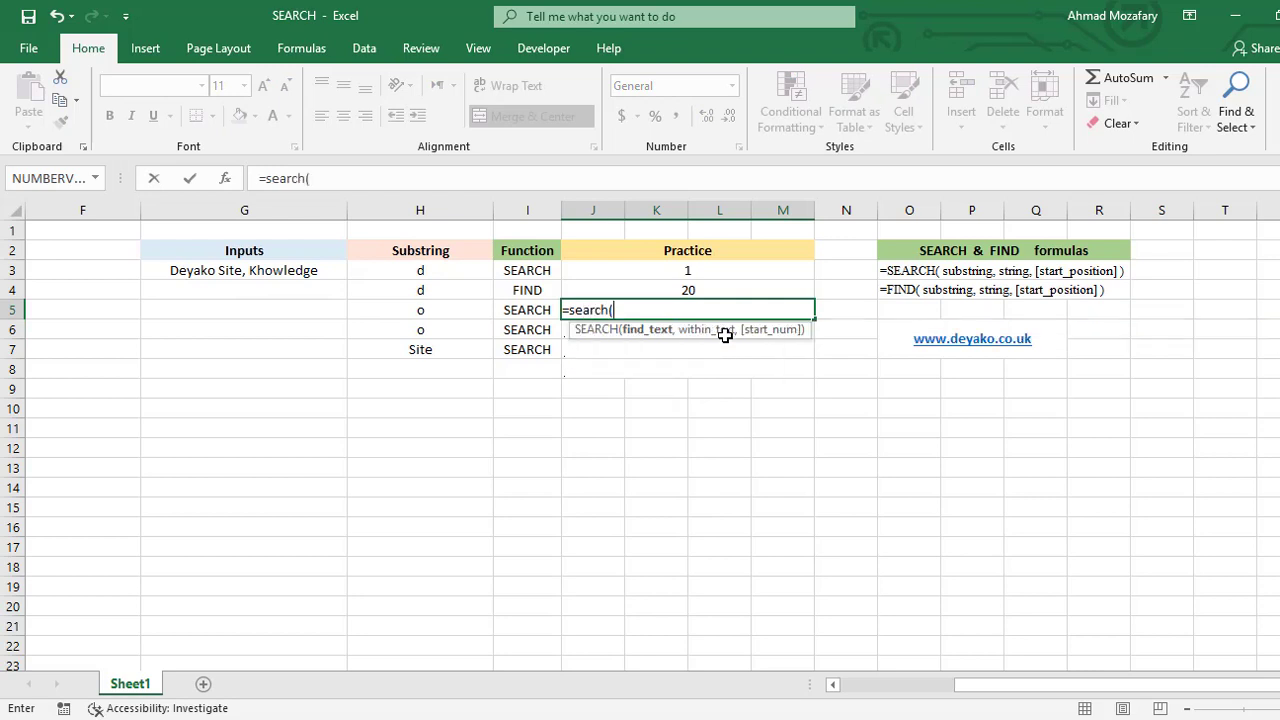
pyautogui.write('"o",g3')
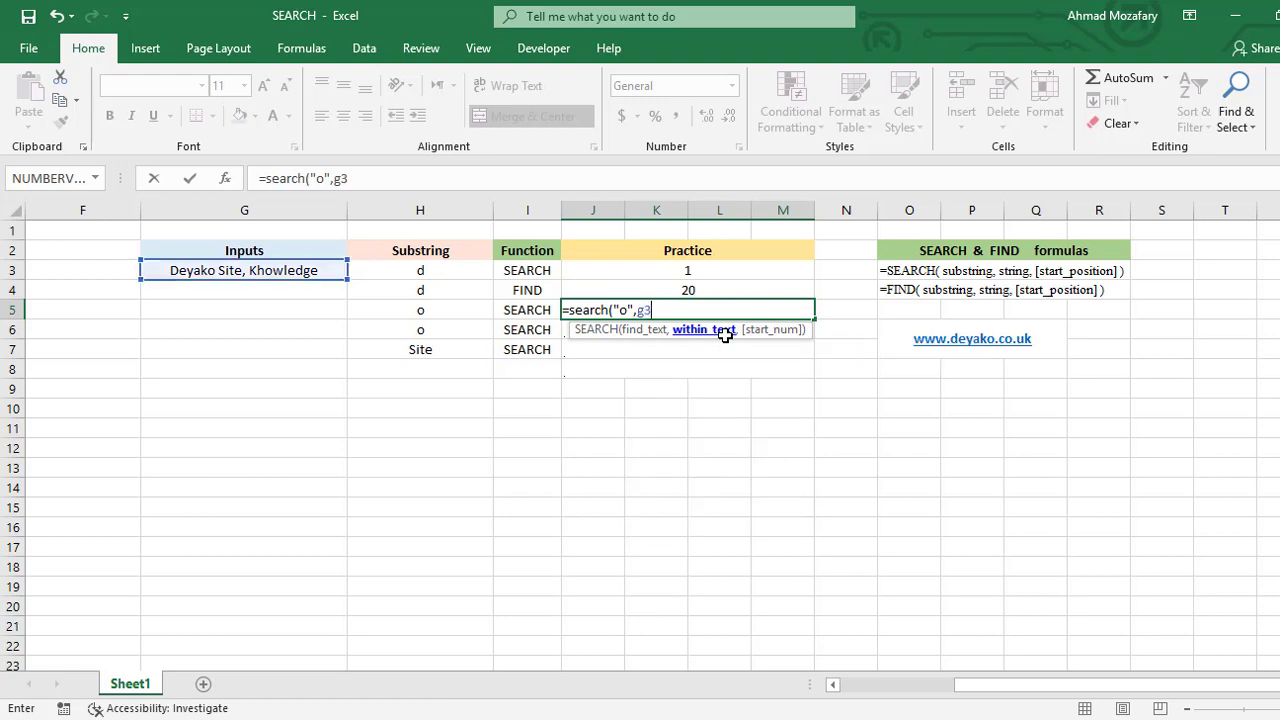
pyautogui.write(')')
pyautogui.press('Return')
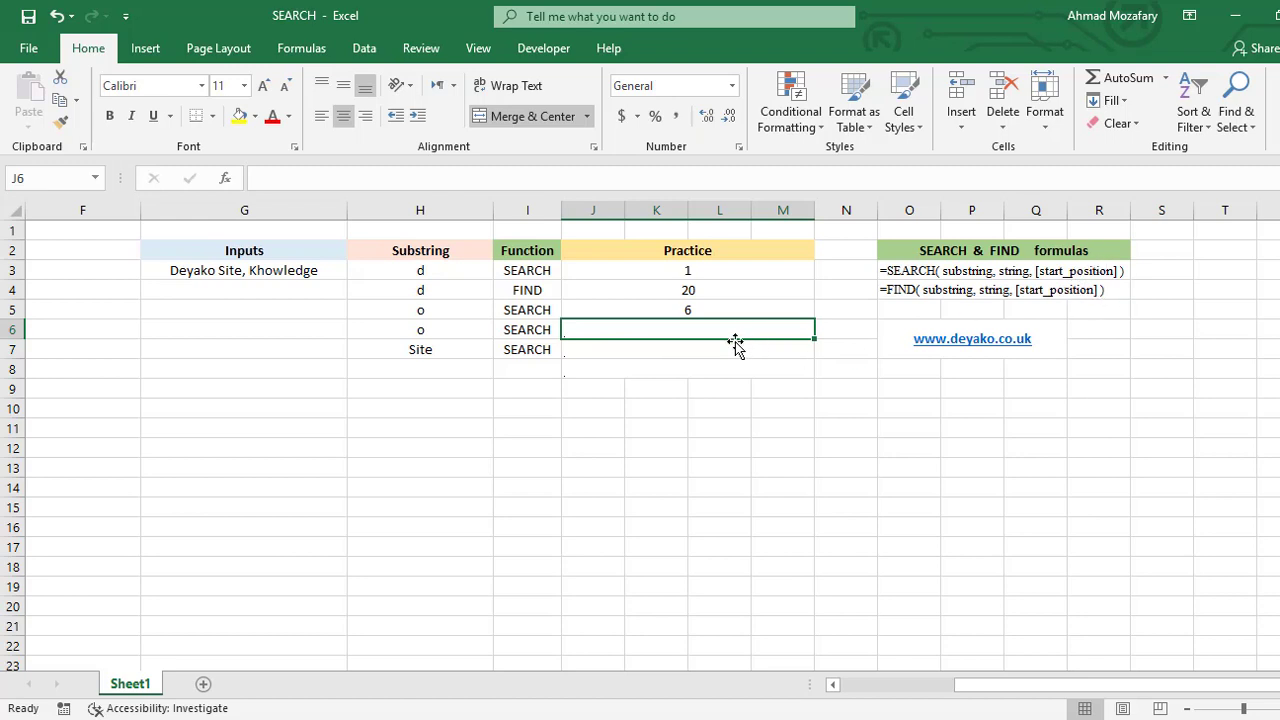
# - Enter the formula =SEARCH("o",G3,7) in cell J6 to locate the letter o starting from character 7
pyautogui.write('=ser')
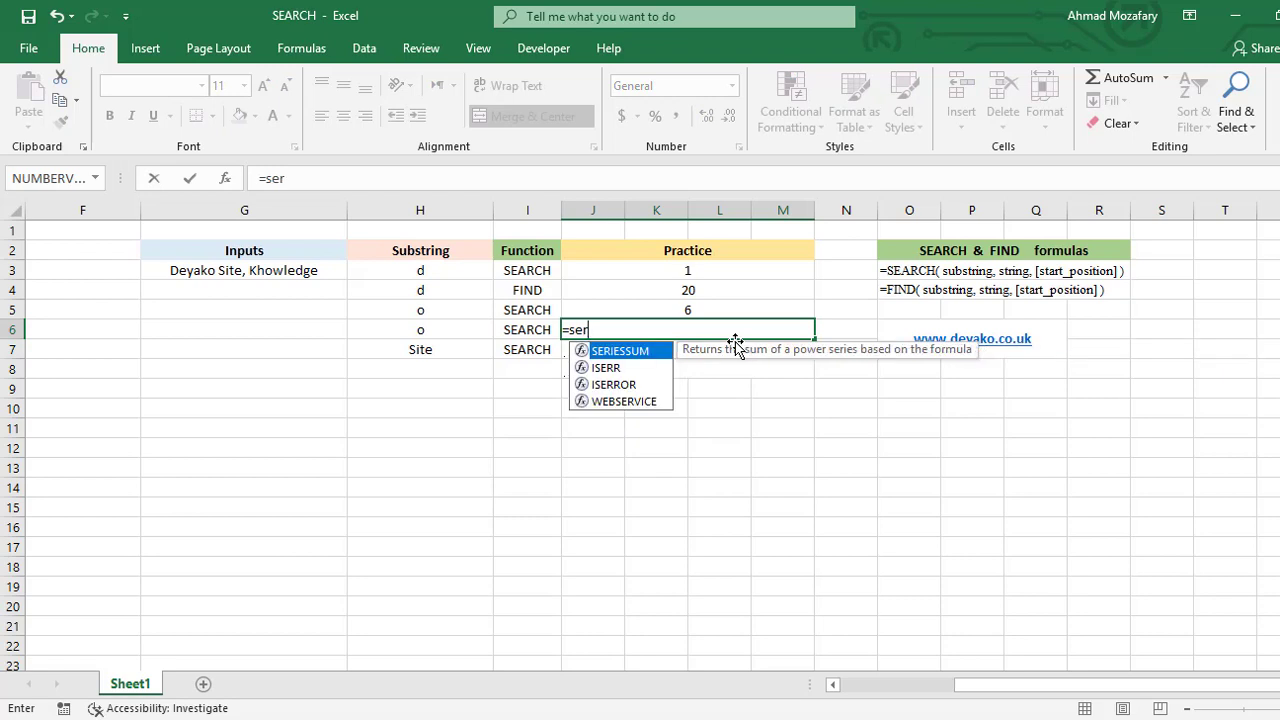
pyautogui.press('BackSpace')
pyautogui.write('a')
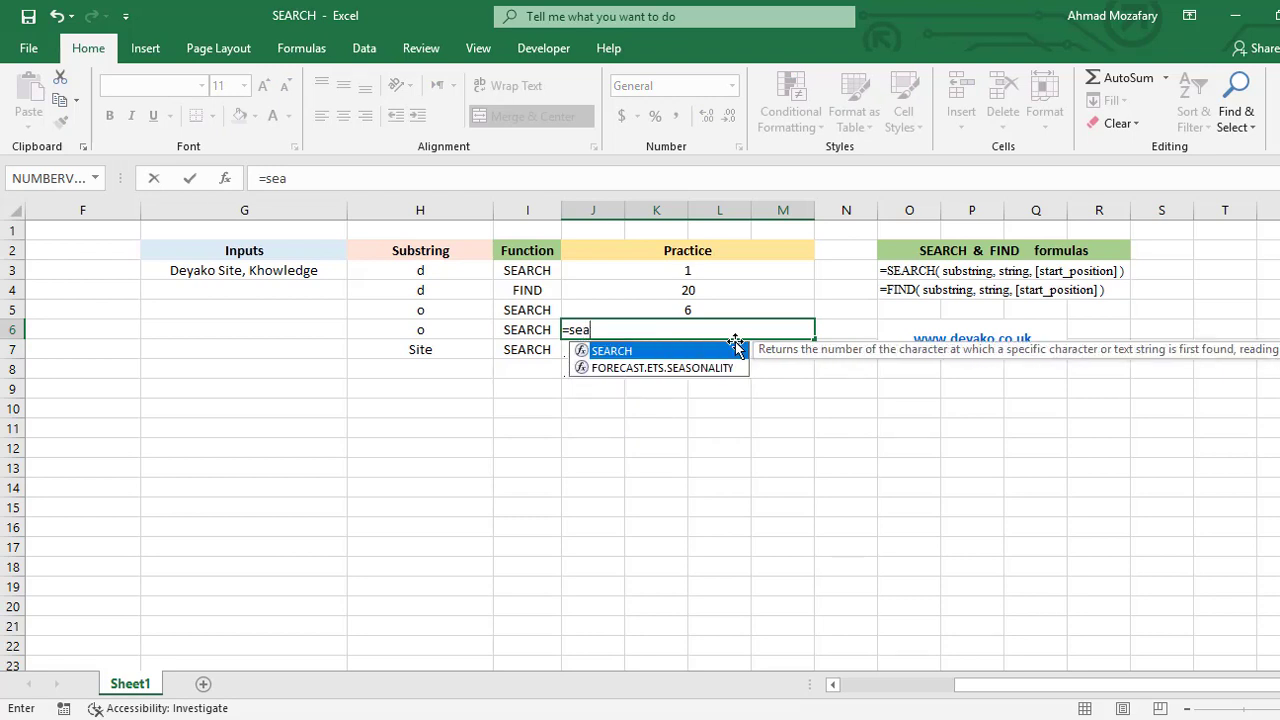
pyautogui.write('rch(')
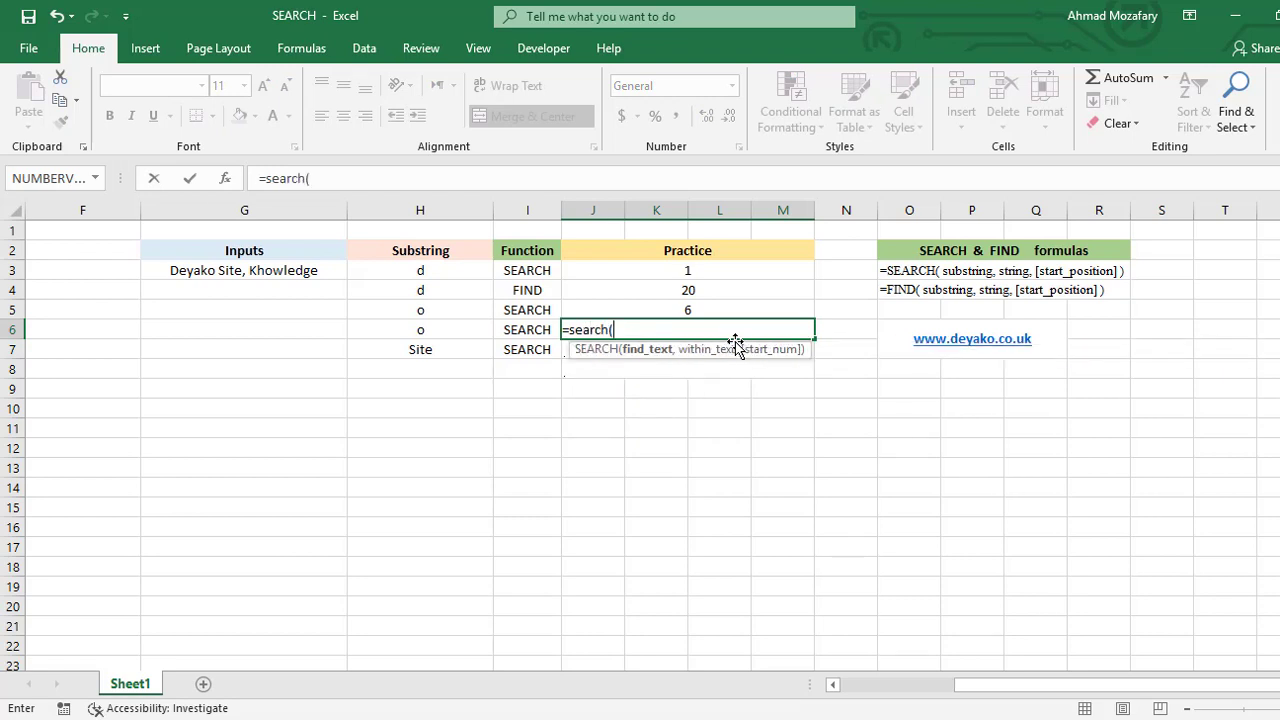
pyautogui.write('"o",g3')
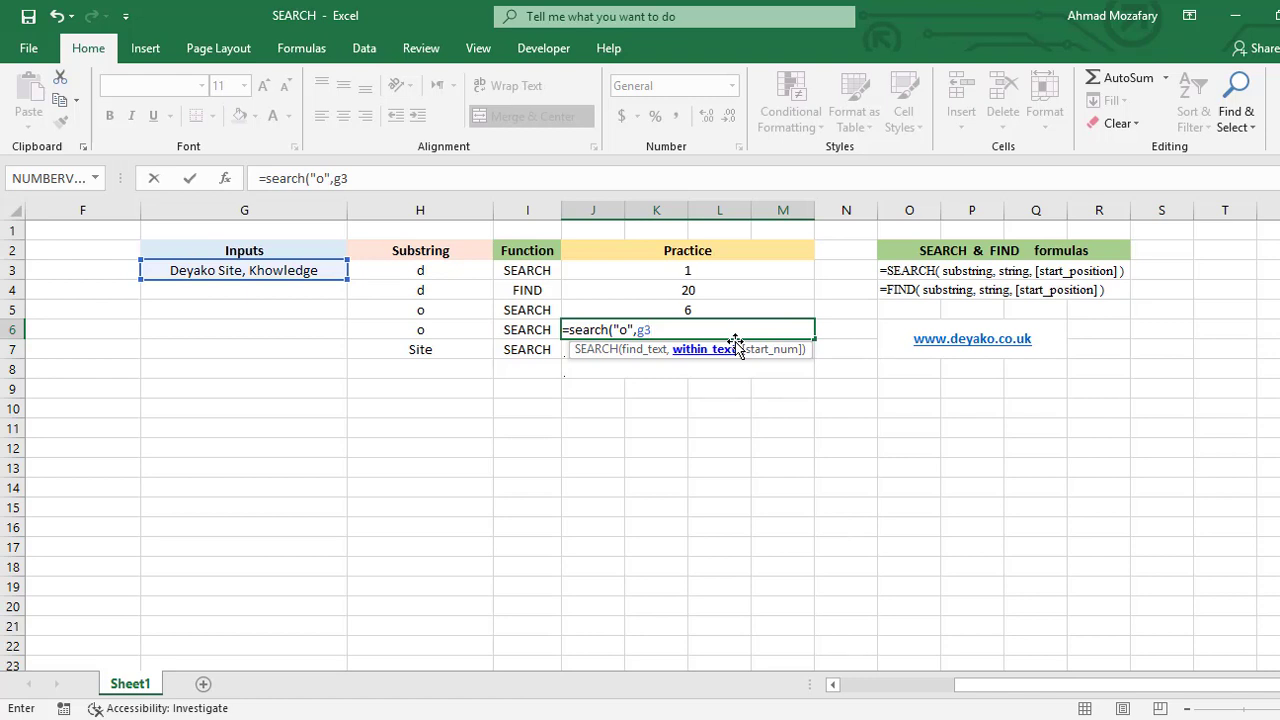
pyautogui.write(',')
pyautogui.write('7')
pyautogui.write(')')
pyautogui.press('Return')
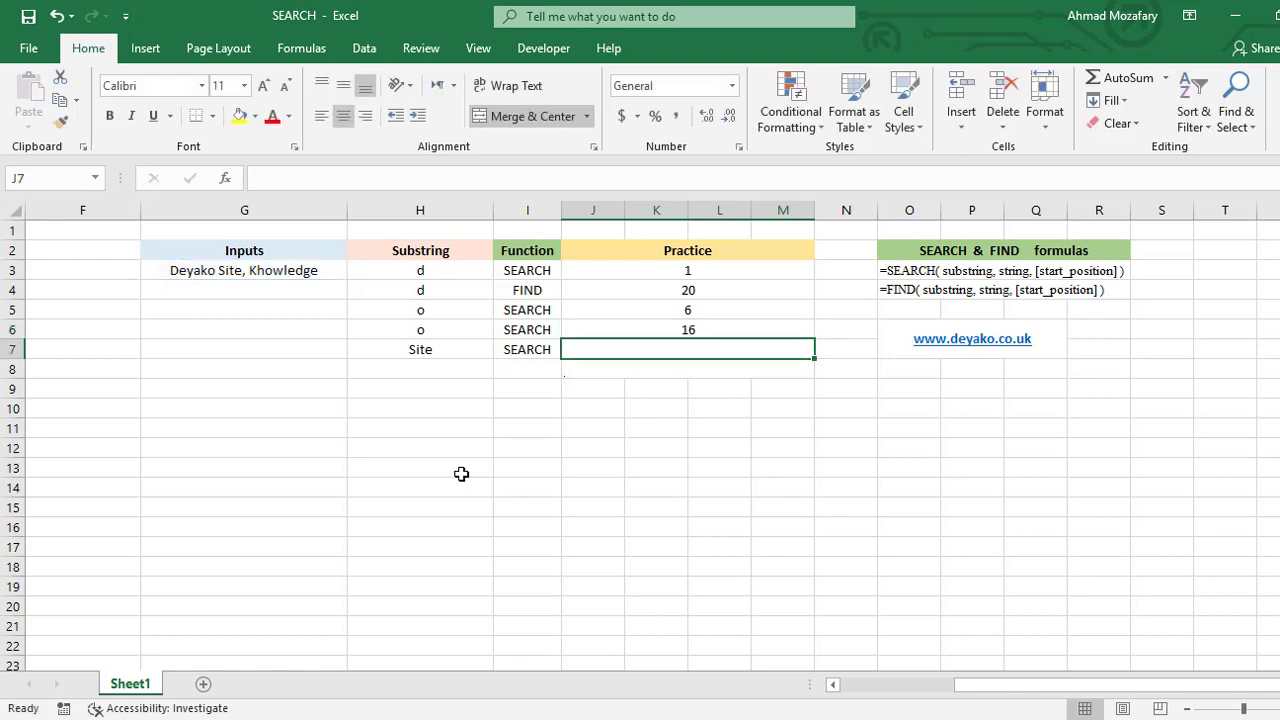
pyautogui.click(755, 332)
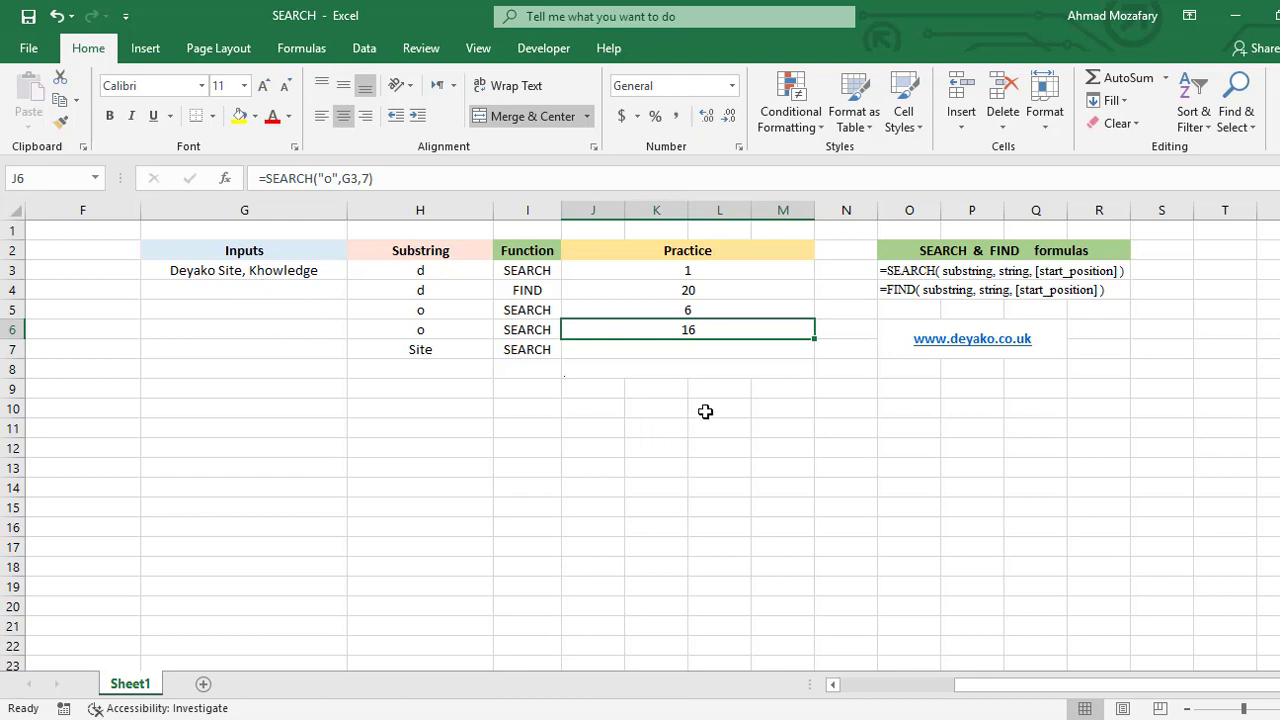
# - Start a SEARCH formula in cell J7, the Practice cell for the substring Site
pyautogui.click(669, 354)
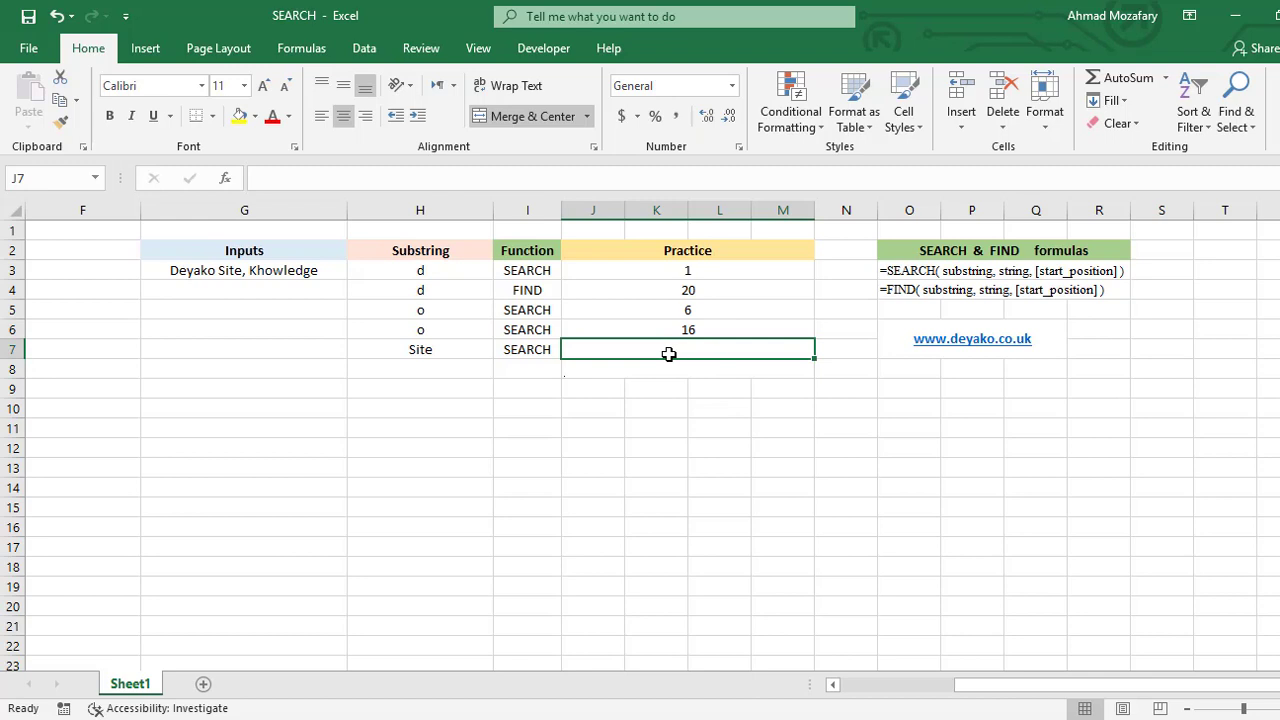
pyautogui.click(450, 350)
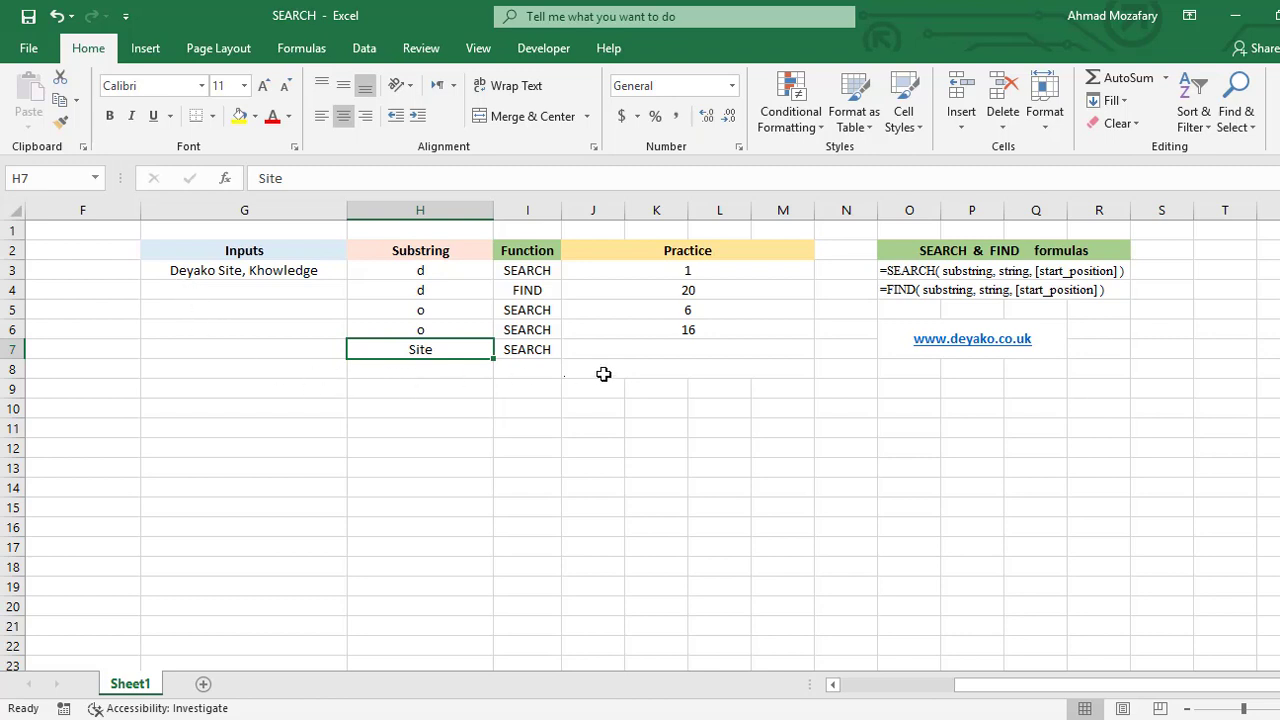
pyautogui.click(631, 350)
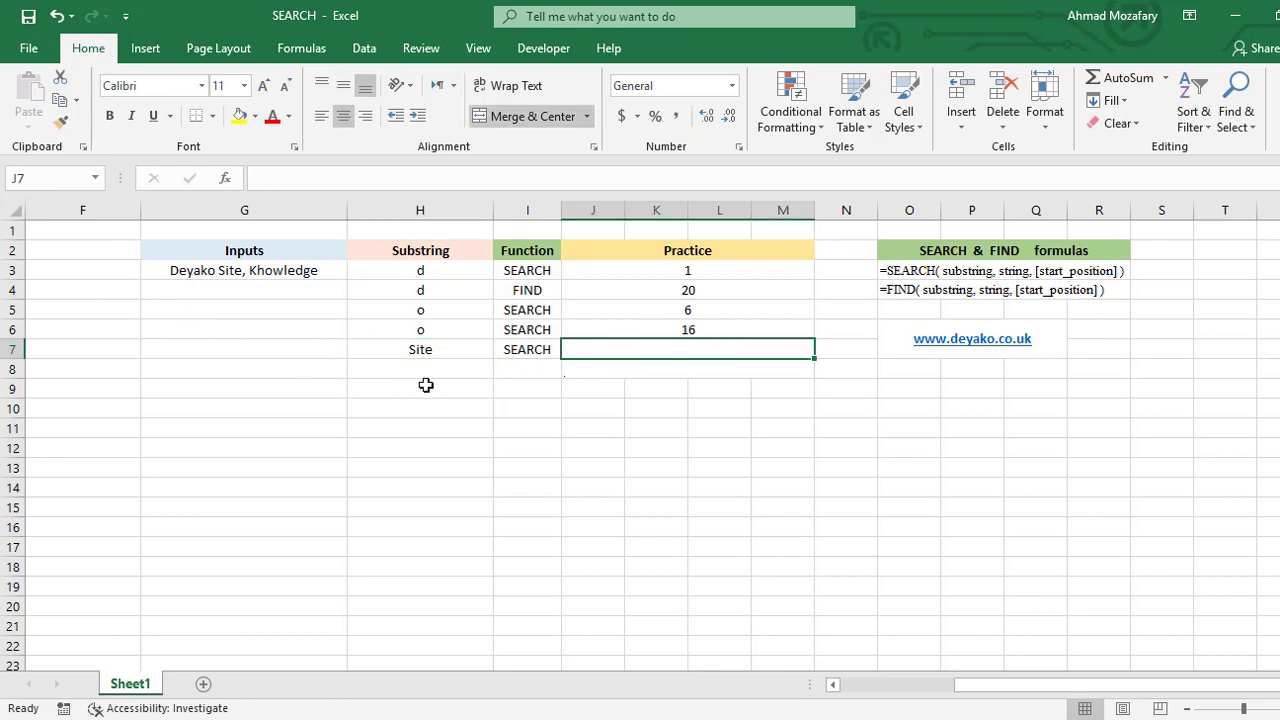
pyautogui.click(401, 350)
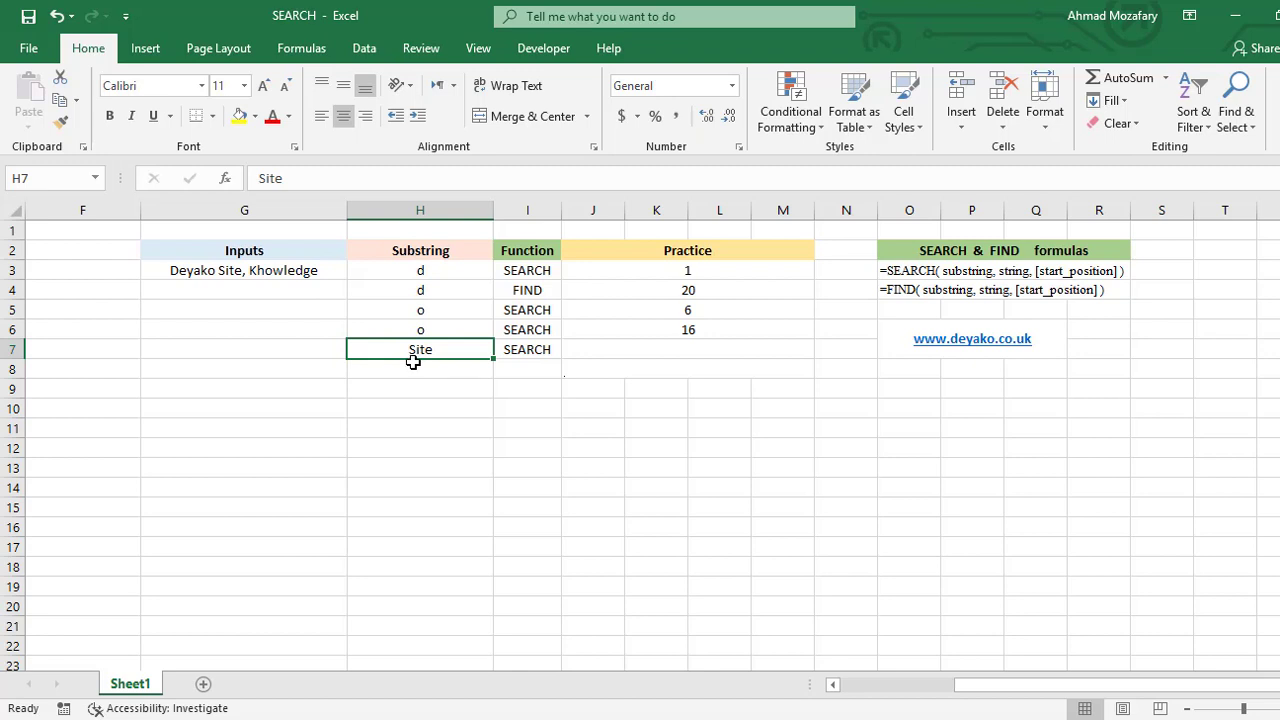
pyautogui.click(636, 349)
pyautogui.write('=s')
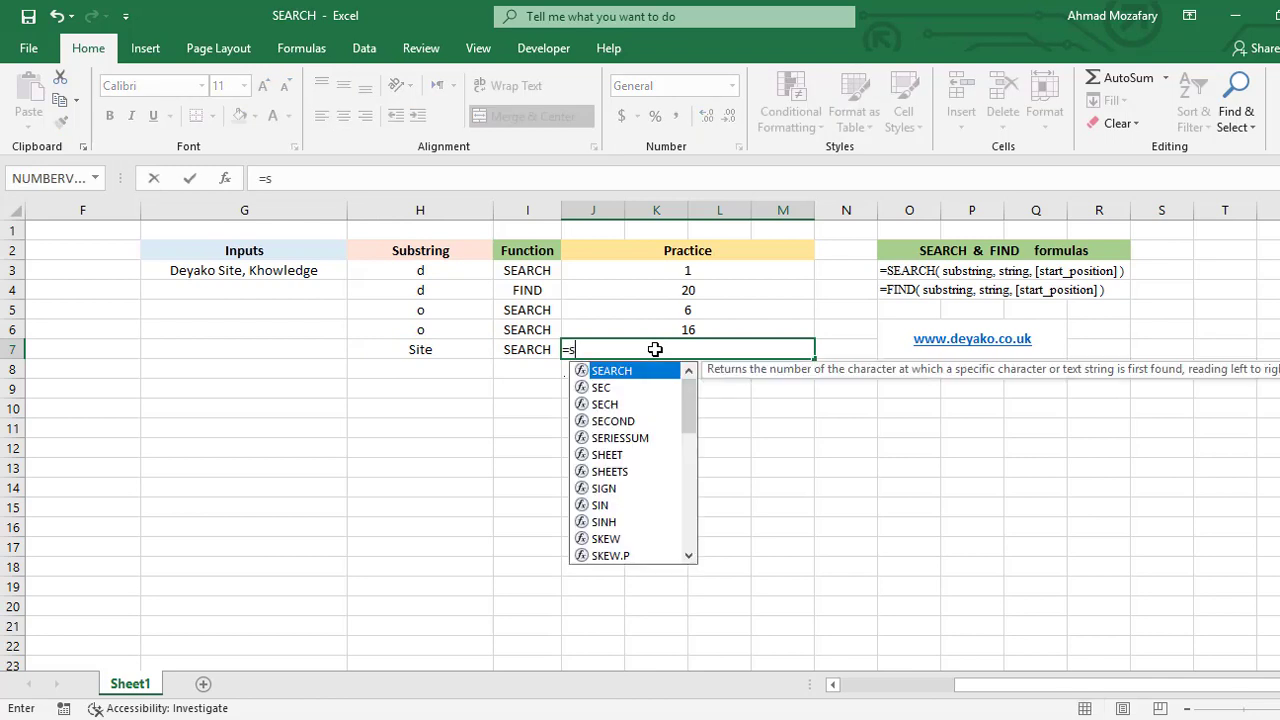
pyautogui.write('earch(')
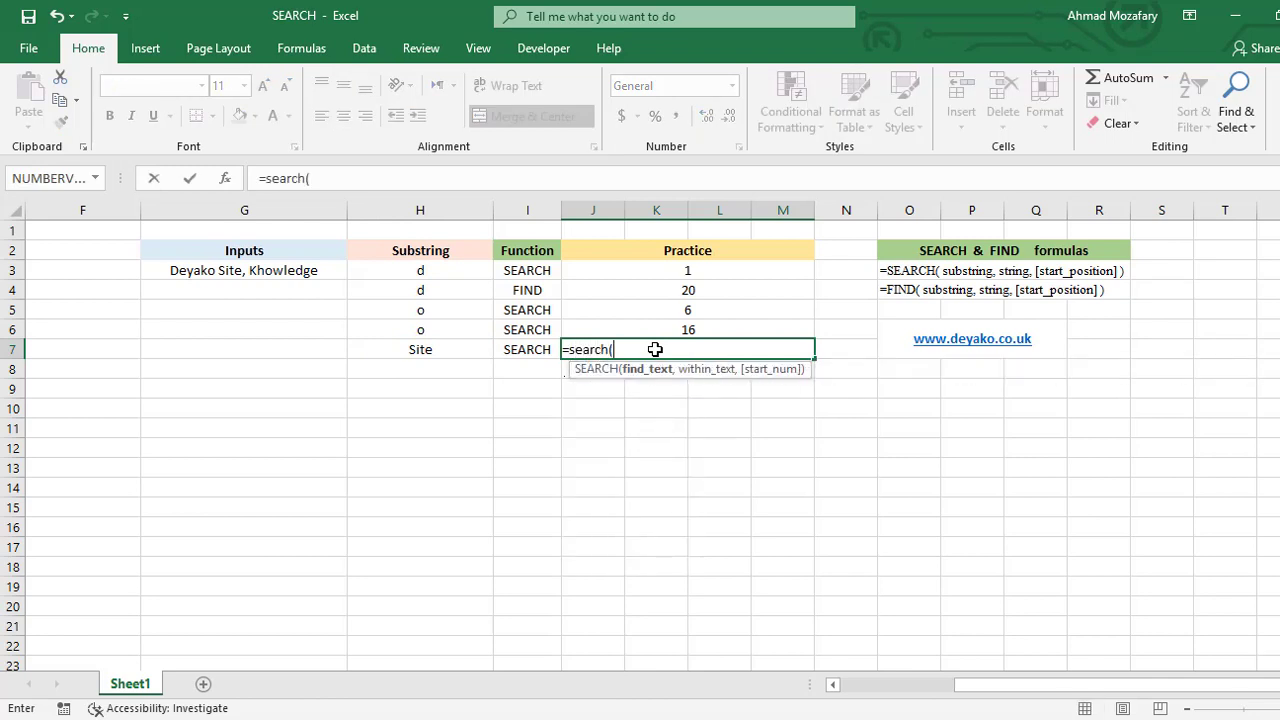
pyautogui.write('"Site')
pyautogui.press('BackSpace')
pyautogui.press('BackSpace')
pyautogui.press('BackSpace')
pyautogui.press('BackSpace')
pyautogui.press('BackSpace')
pyautogui.press('BackSpace')
# - Complete the J7 formula as =SEARCH(H7,G3), using the cell reference to locate the substring in the input text
pyautogui.write('h7')
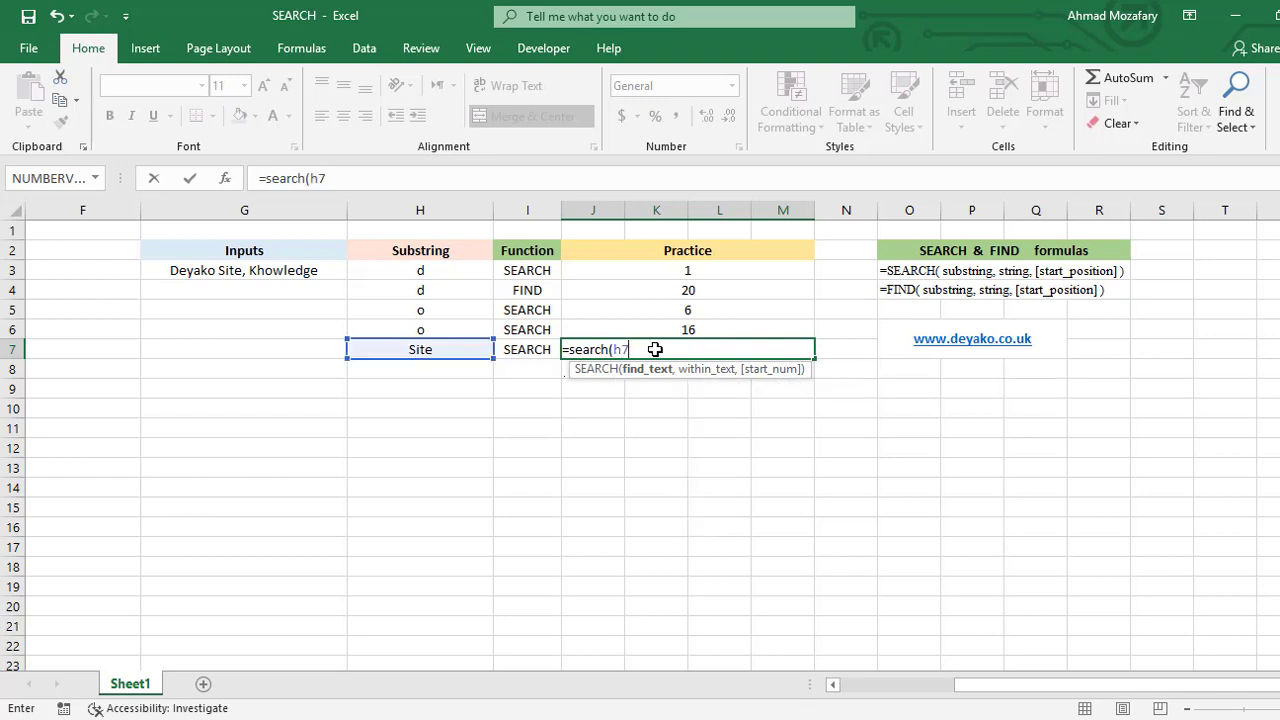
pyautogui.write(',')
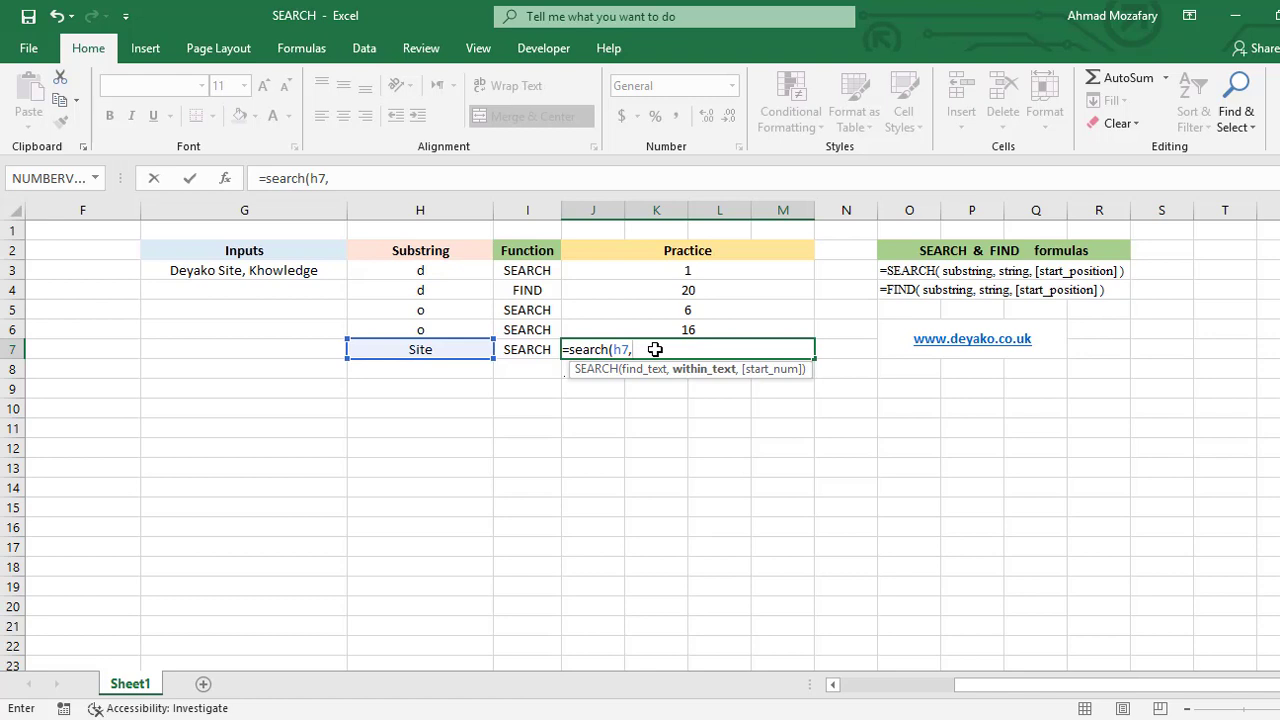
pyautogui.write('g3')
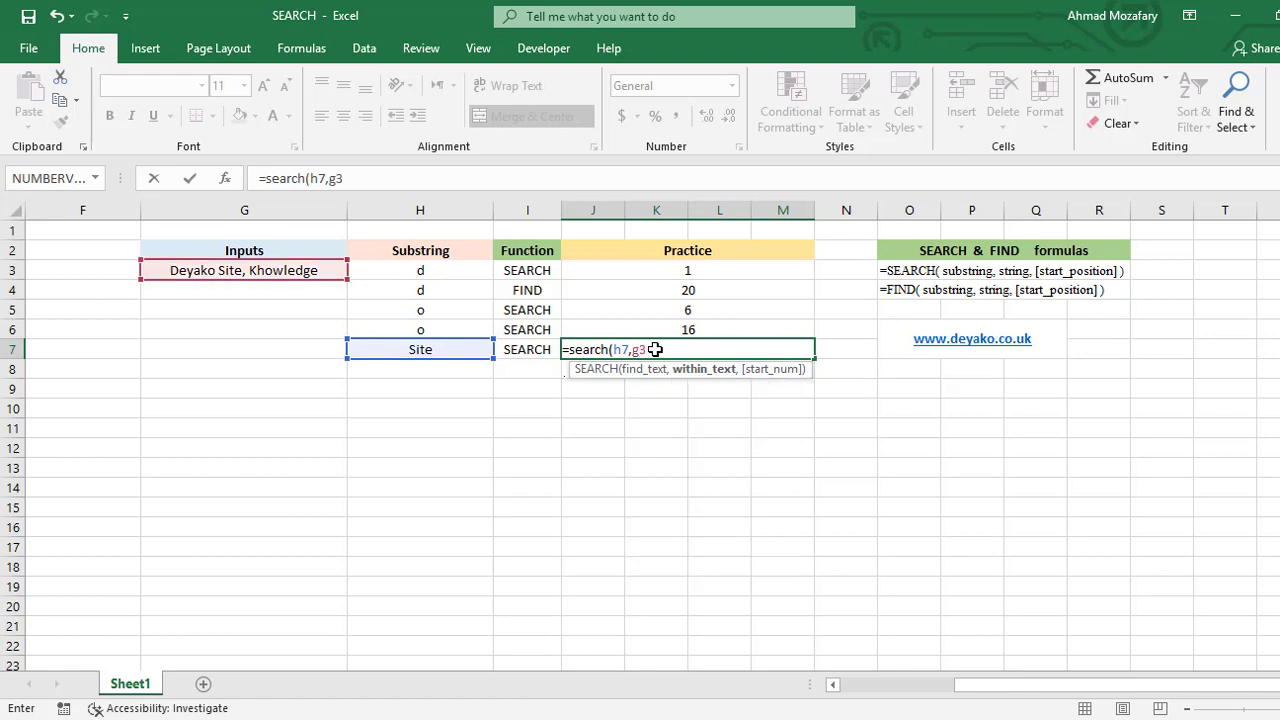
pyautogui.write(')')
pyautogui.press('Return')
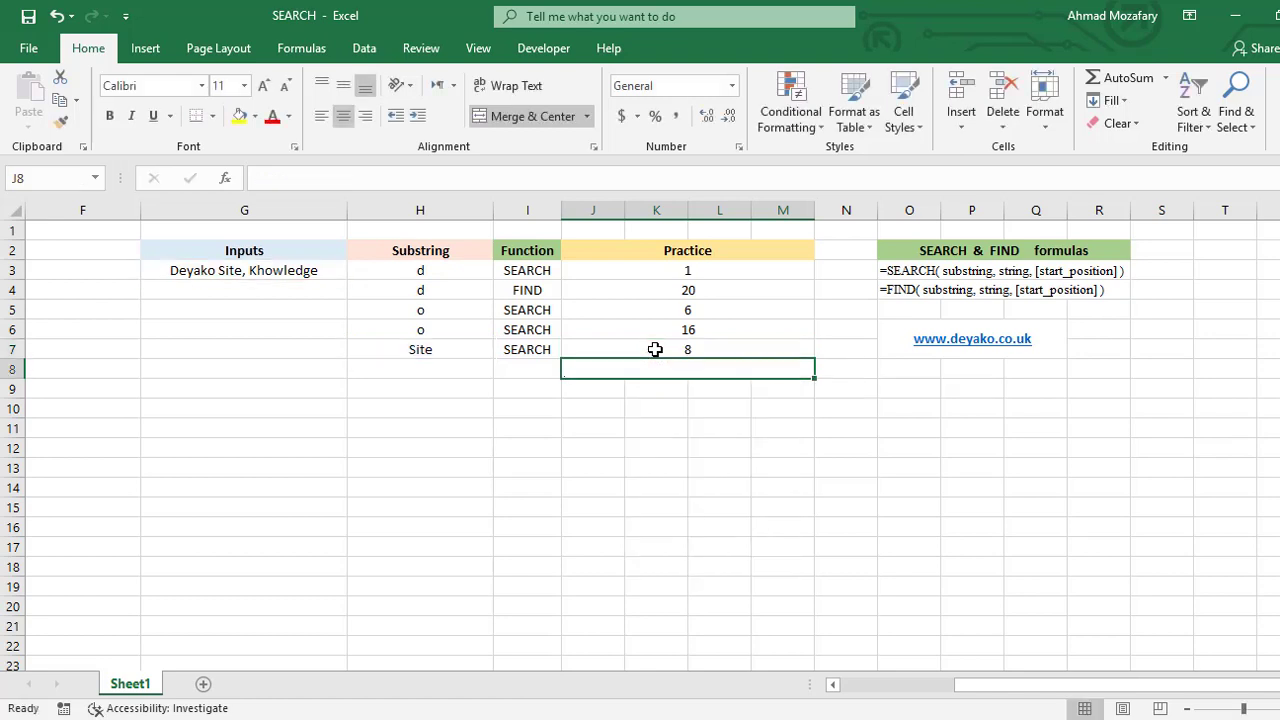
pyautogui.click(655, 349)
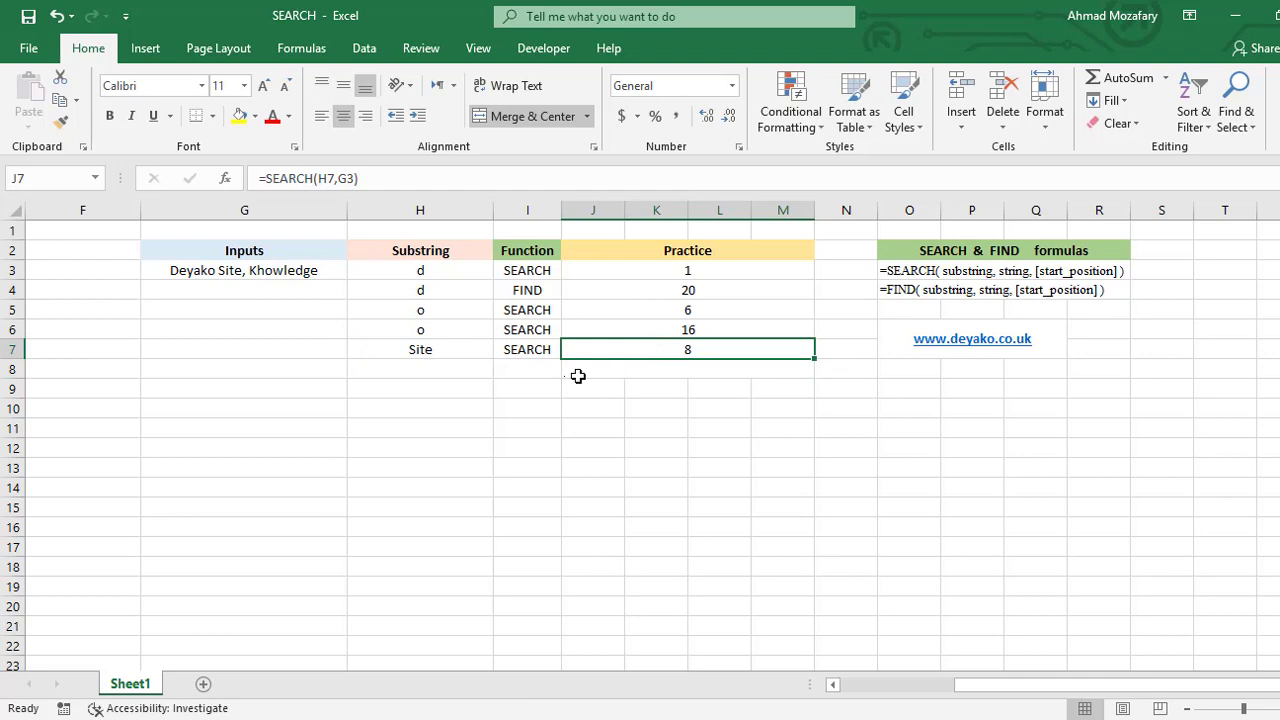
pyautogui.click(466, 350)
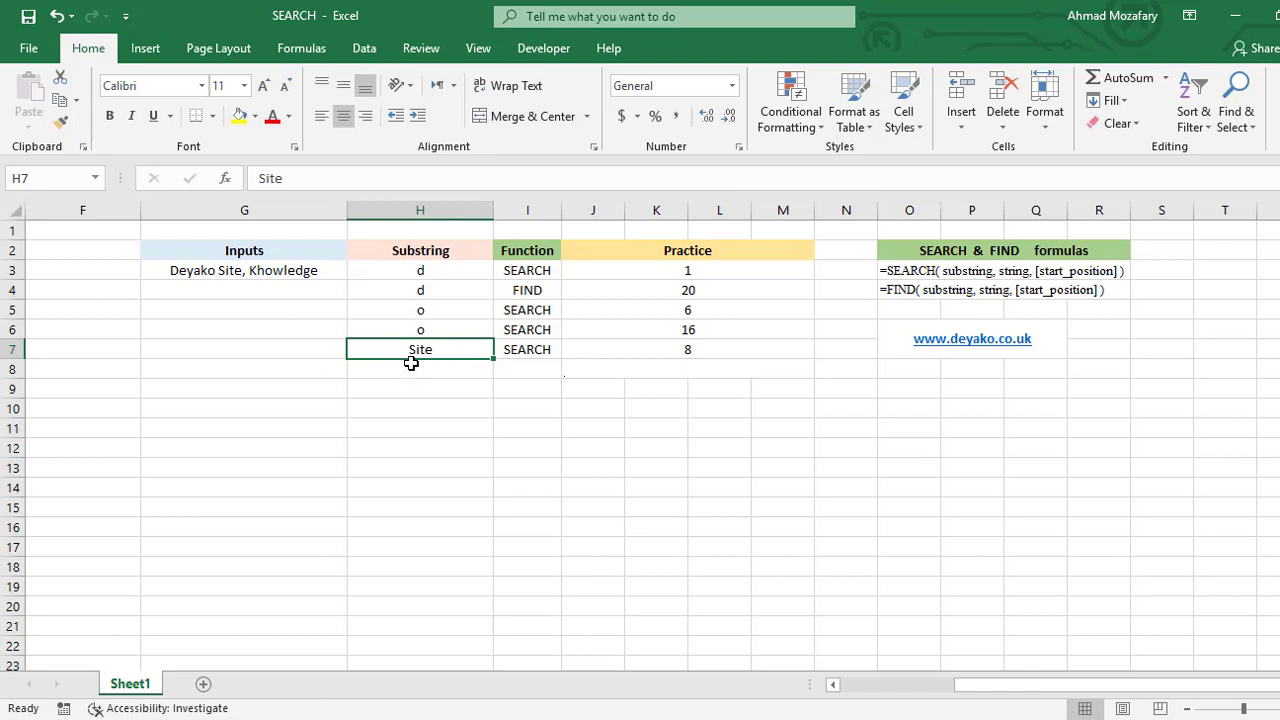
pyautogui.click(221, 274)
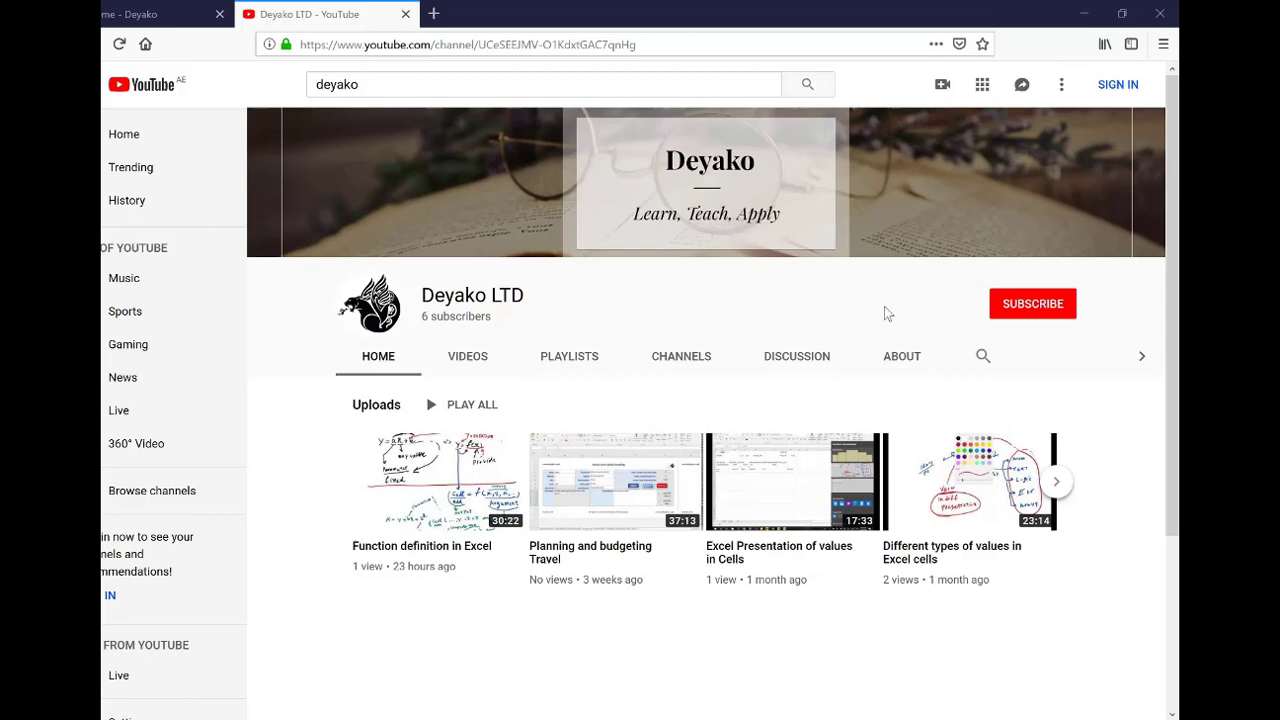
pyautogui.hotkey('ctrl', 'shift', 'Tab')
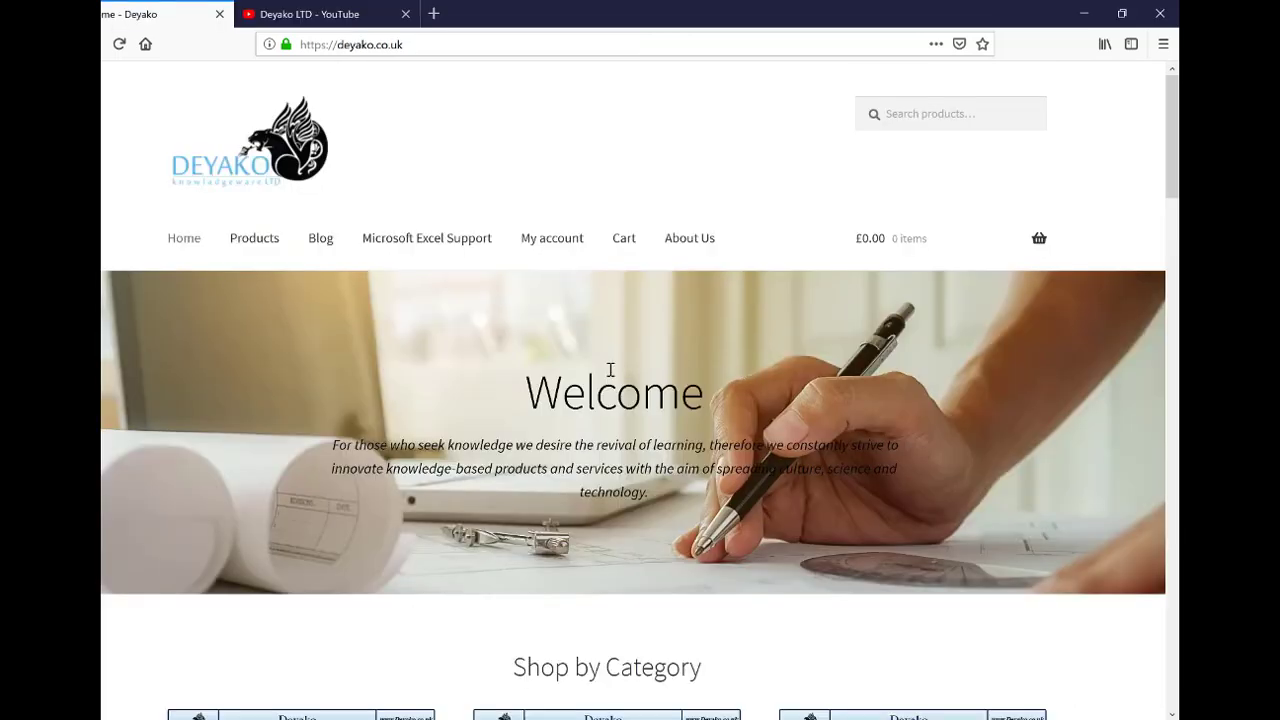